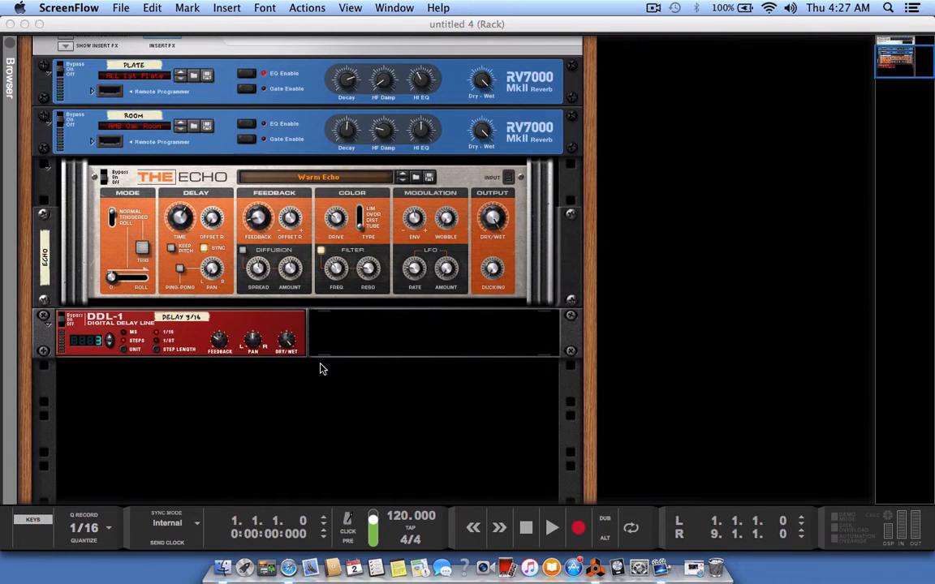
Step: Add a Proton Particle Accelerator instrument from the browser to the rack below the DDL-1 delay
left_click(11, 46)
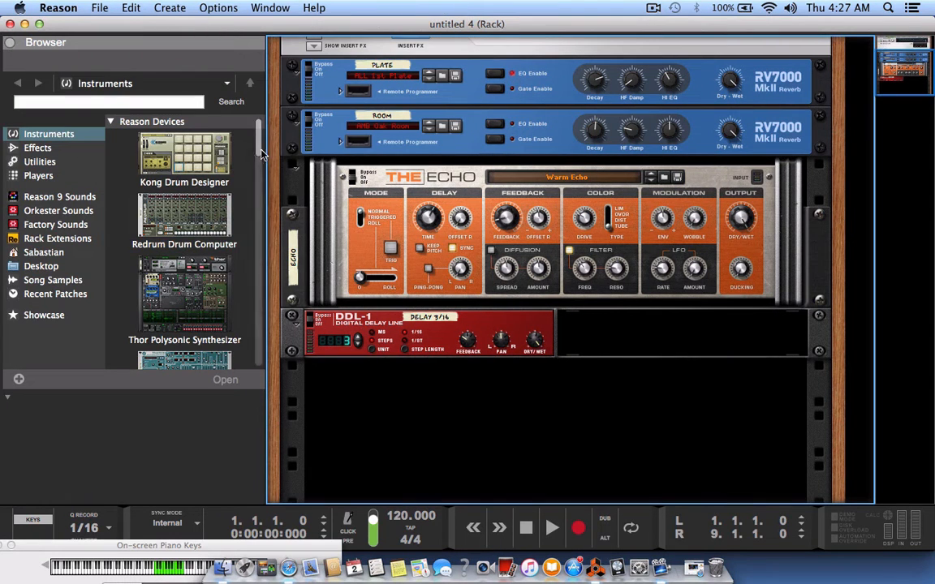
left_click_drag(258, 148, 258, 240)
scroll(178, 227, "down", 5)
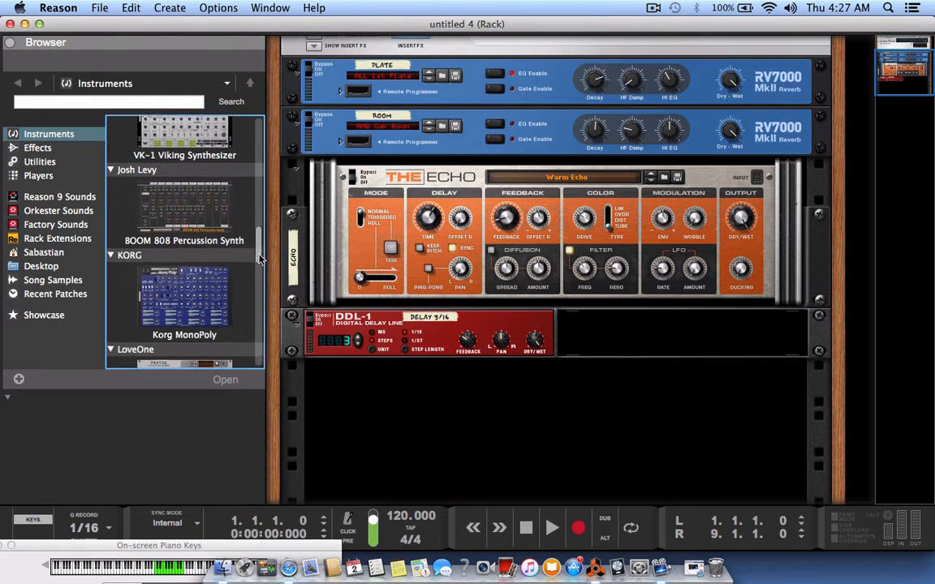
mouse_move(159, 195)
left_mouse_down()
mouse_move(301, 308)
mouse_move(394, 403)
left_mouse_up()
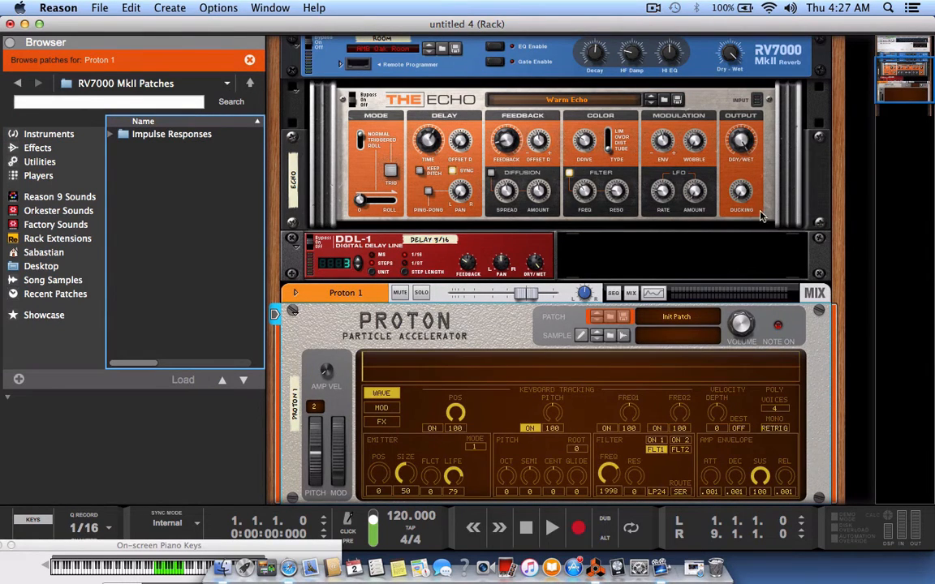
left_click_drag(891, 91, 890, 100)
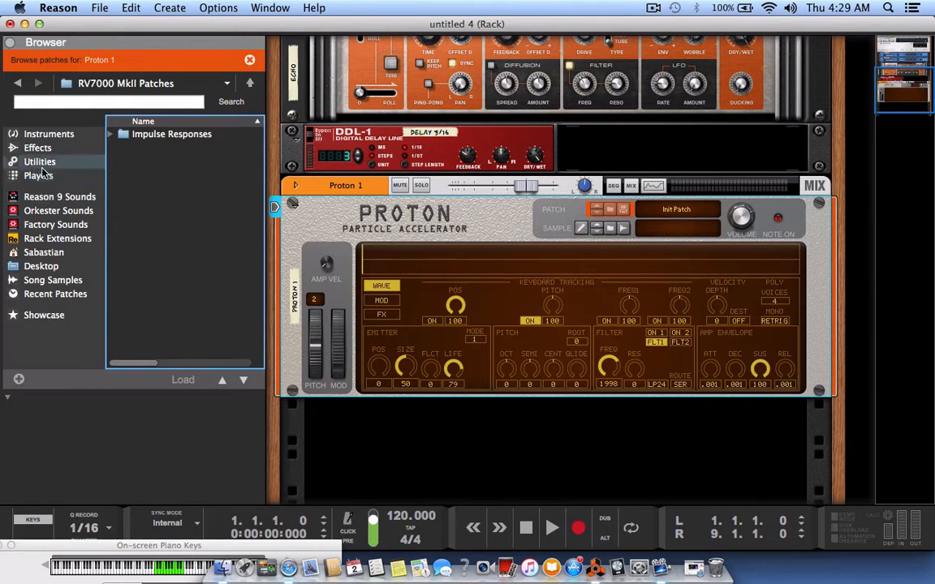
Step: Browse samples for the Proton and open the Cymatics Breaking Glass folder on the Desktop
left_click(612, 229)
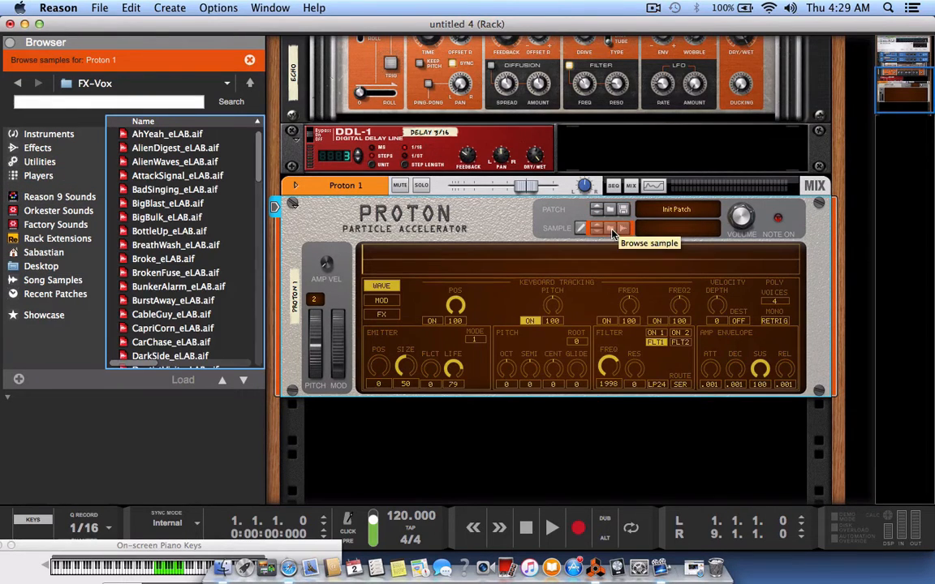
left_click(61, 266)
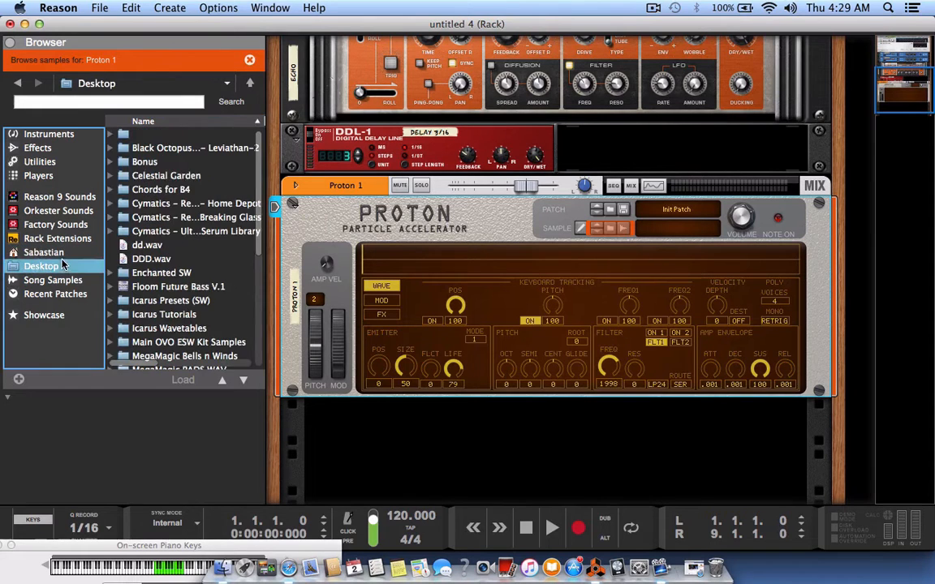
left_click(254, 217)
double_click(255, 216)
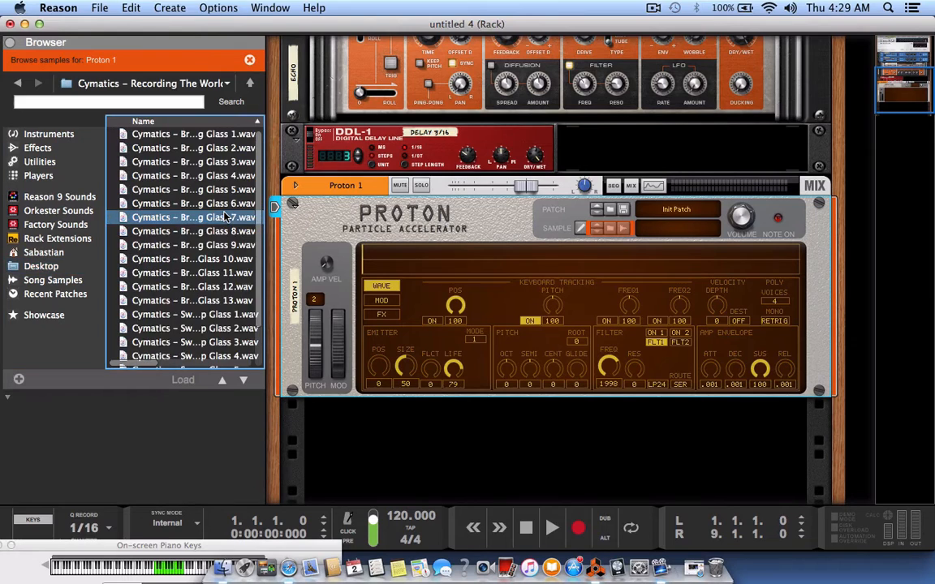
Step: Preview several Breaking Glass samples and load Cymatics - Breaking Glass 9.wav into the Proton
left_click(180, 210)
left_click(183, 232)
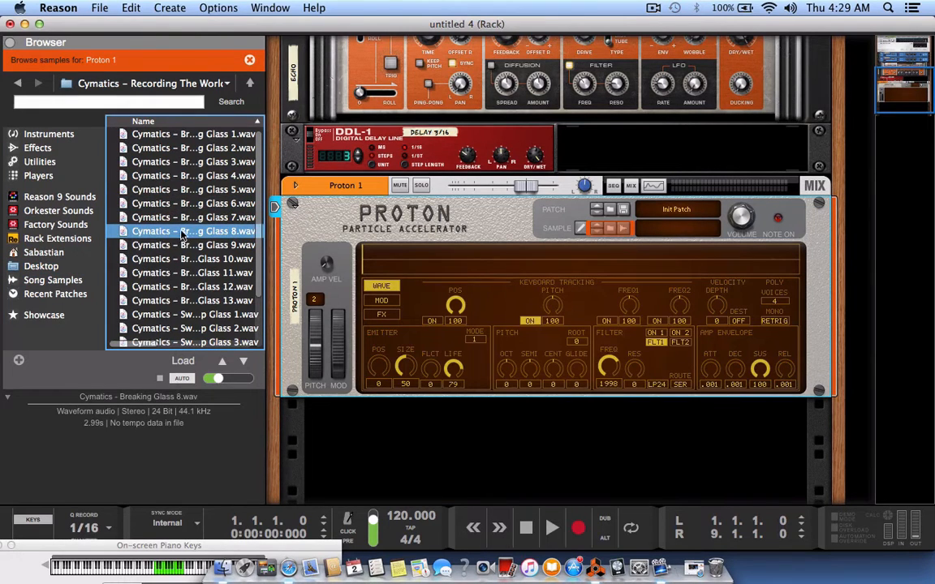
left_click(166, 216)
left_click(173, 261)
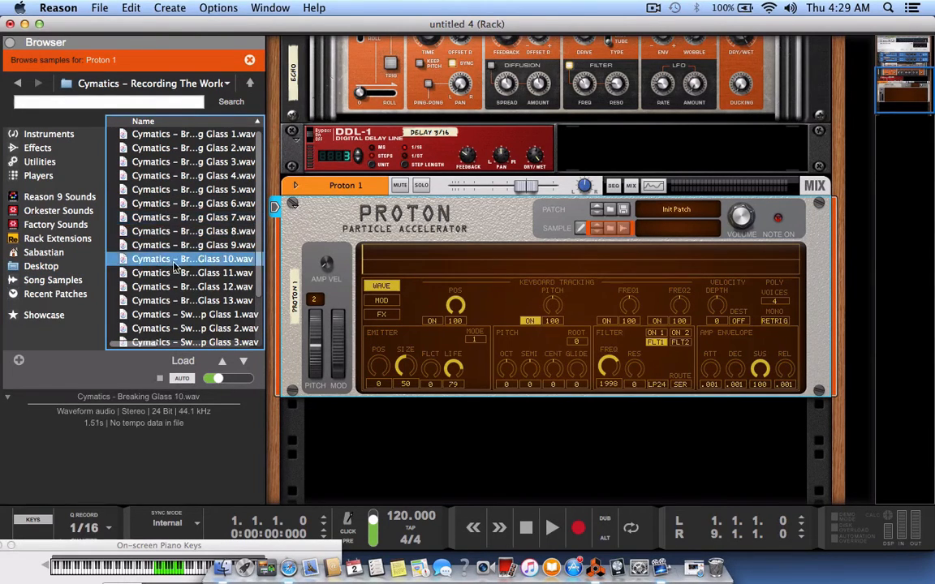
left_click(167, 244)
left_click_drag(166, 245, 538, 261)
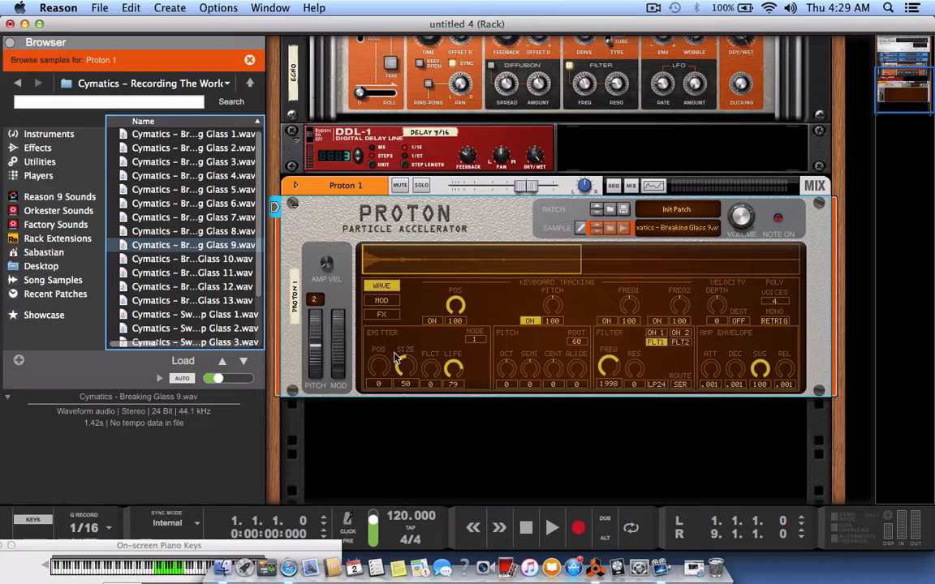
left_click(377, 365)
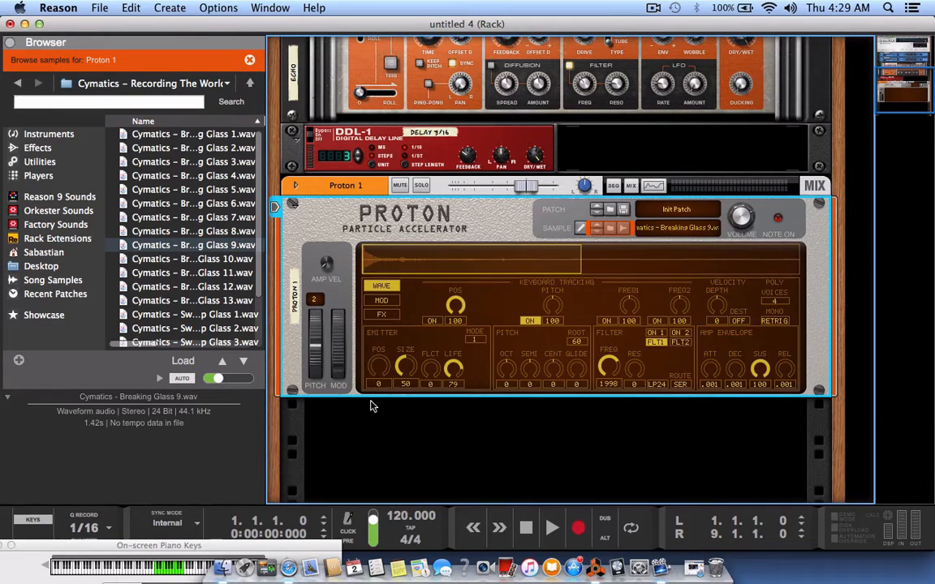
Step: Load Lev_Glitch_007.wav into the Proton from the Glitch - Aliens & Robots folder of the Black Octopus Leviathan pack on the Desktop
left_click(228, 247)
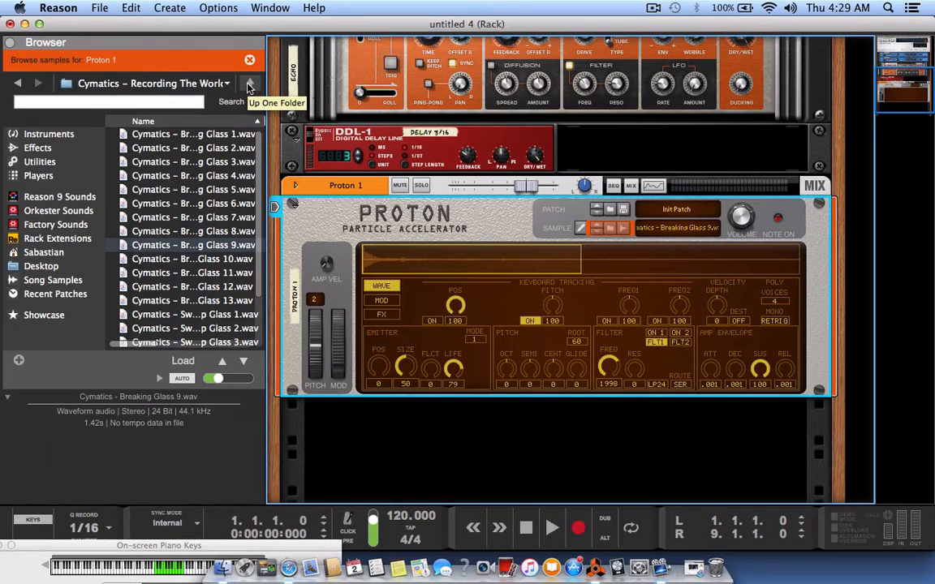
left_click(40, 266)
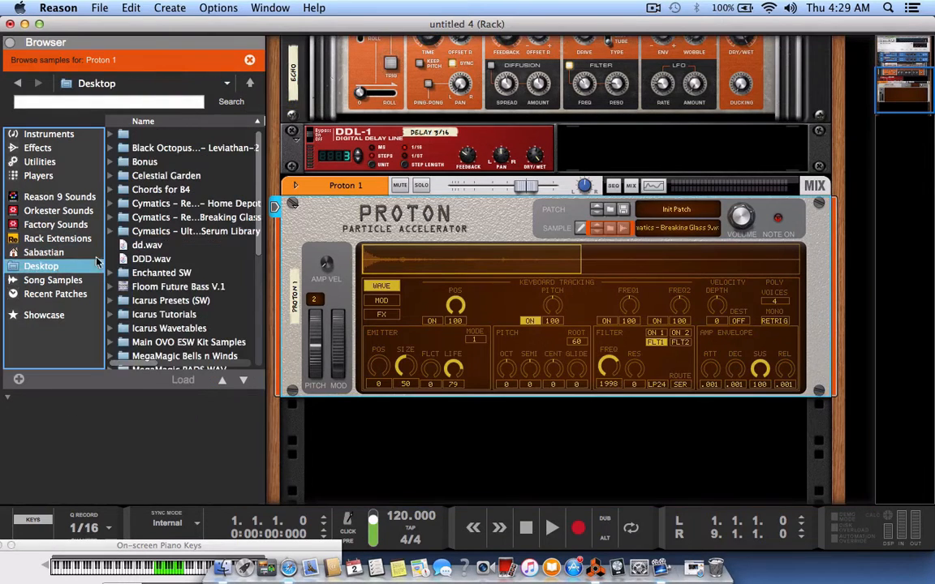
double_click(161, 149)
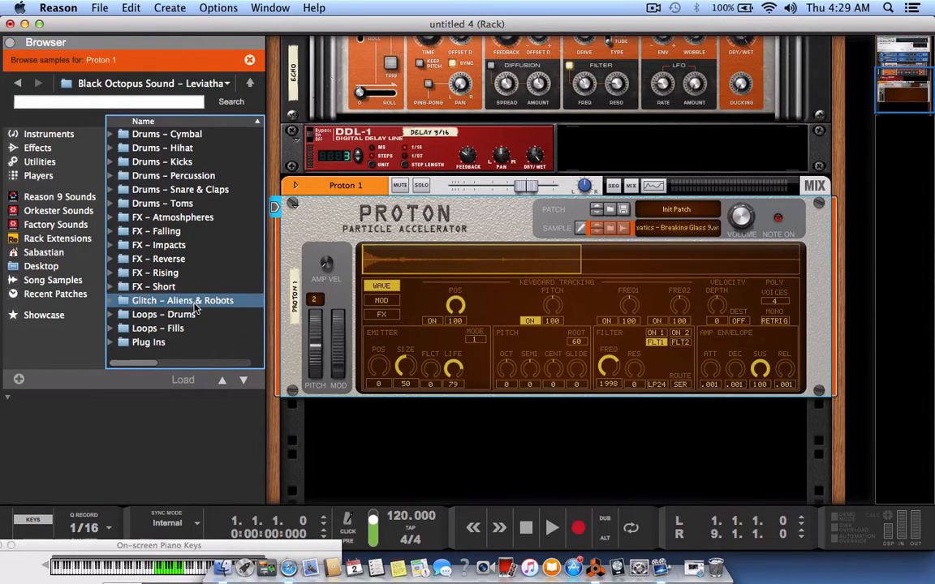
double_click(179, 300)
left_click(154, 216)
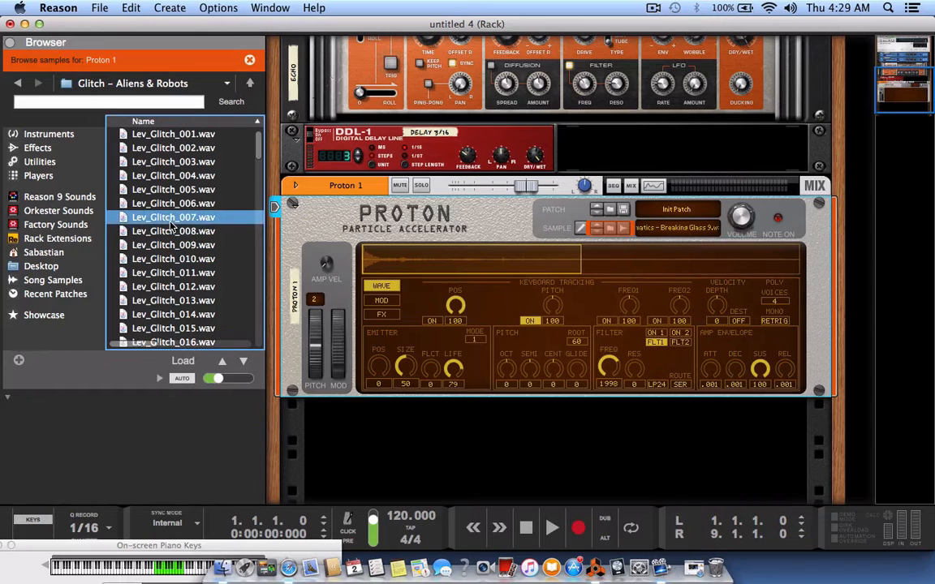
left_click_drag(167, 217, 528, 299)
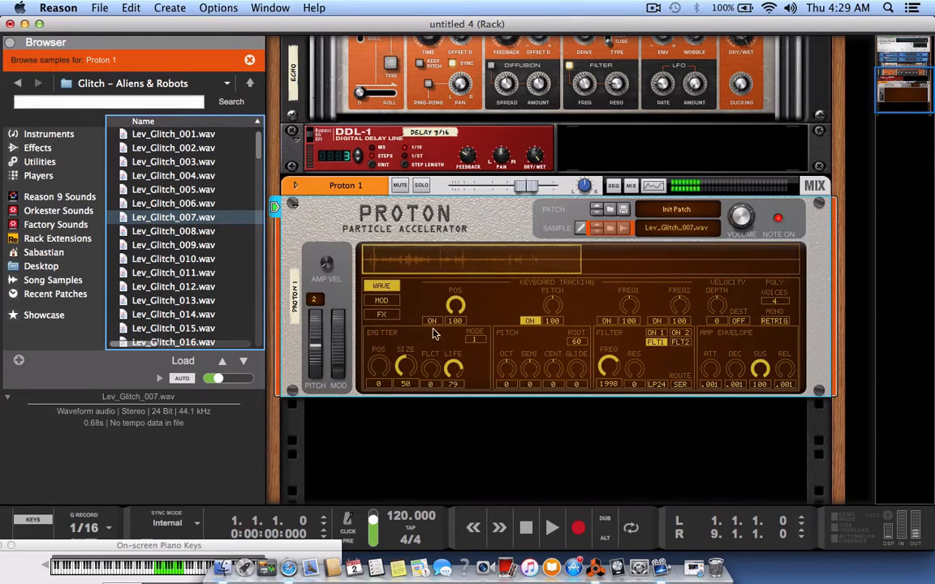
Step: Open Lev_Glitch_007.wav in the sample editor to view its waveform and save it without edits
left_click(380, 369)
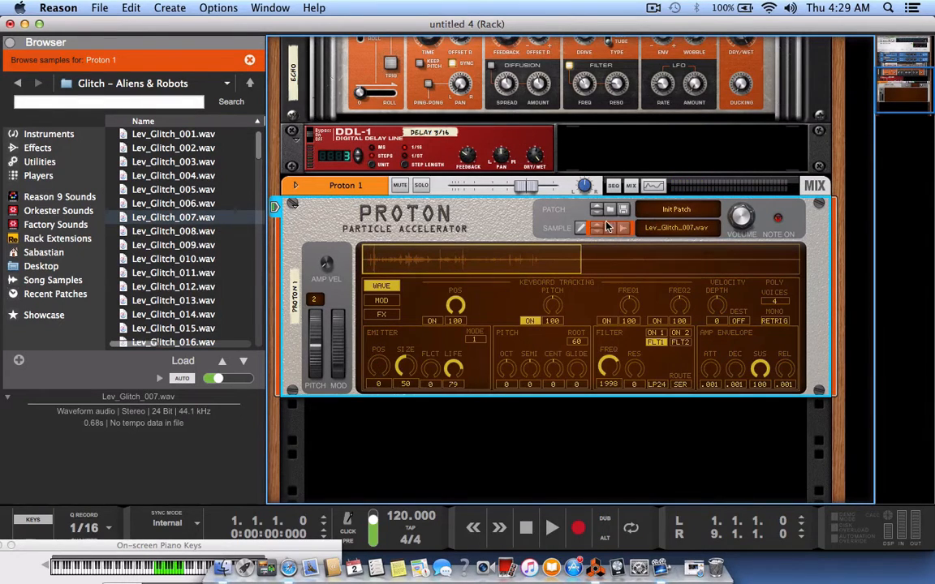
left_click(583, 229)
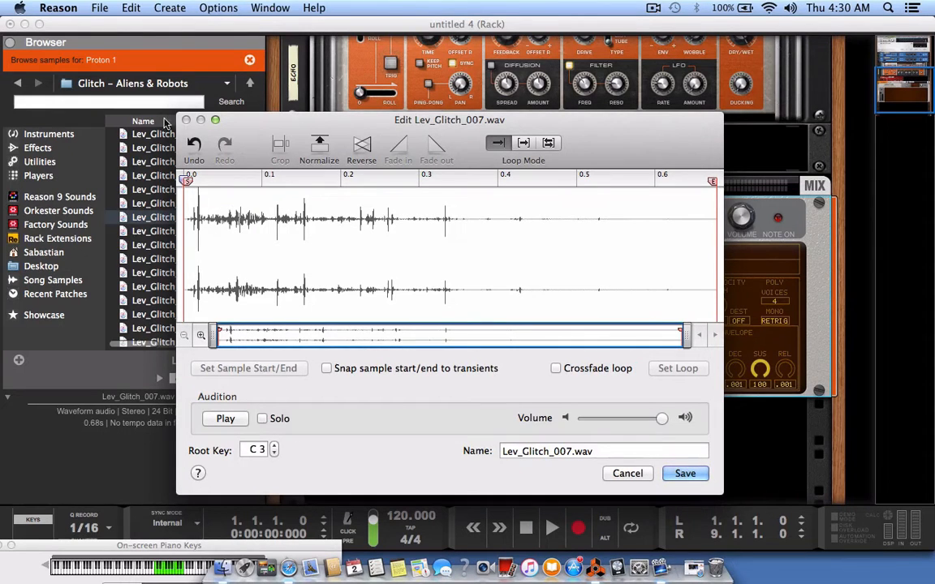
left_click(686, 479)
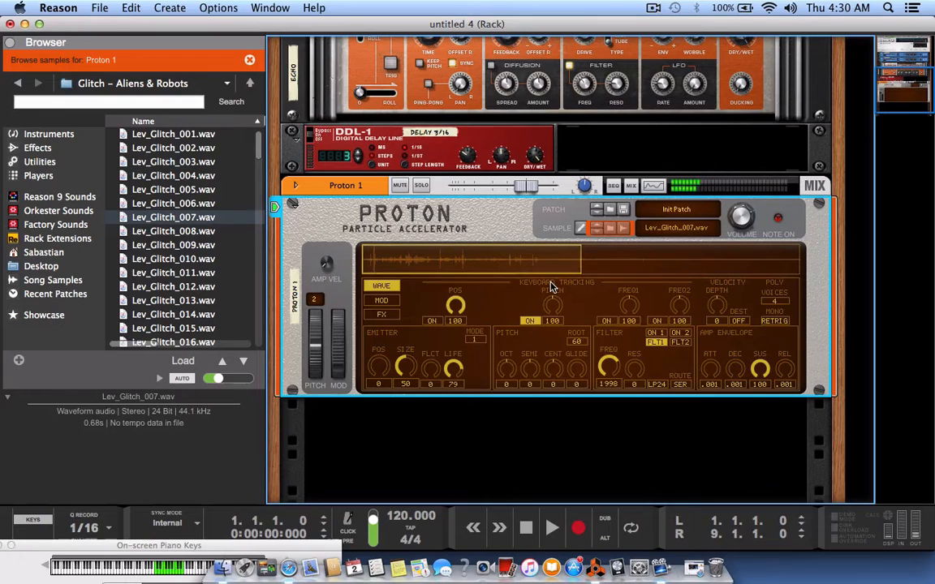
Step: Set the Proton's emitter mode to 2
left_click(475, 342)
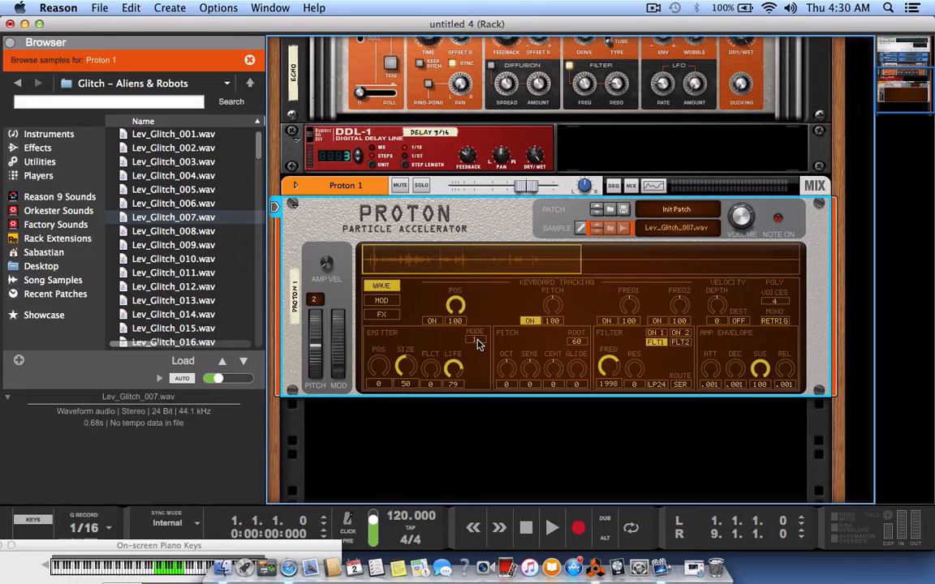
left_click(477, 344)
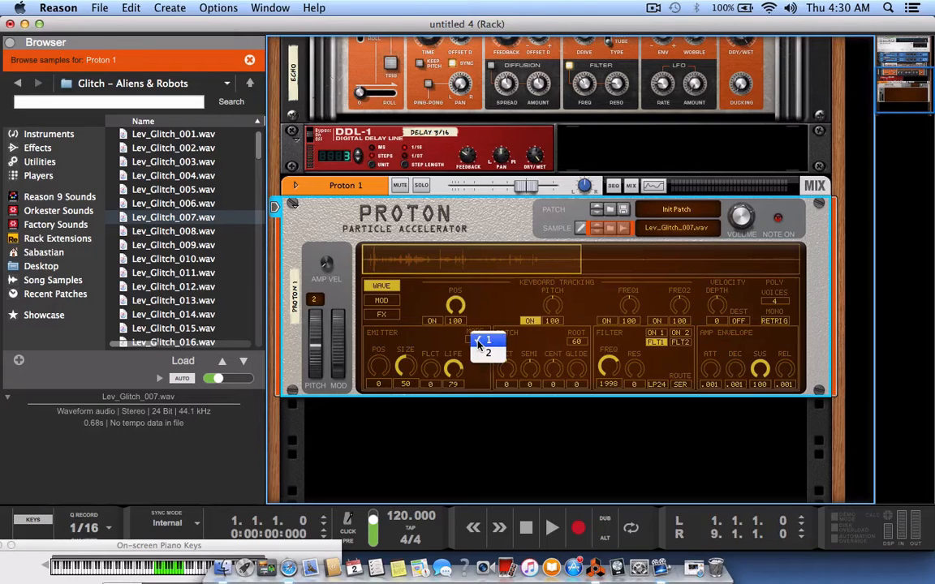
left_click(474, 339)
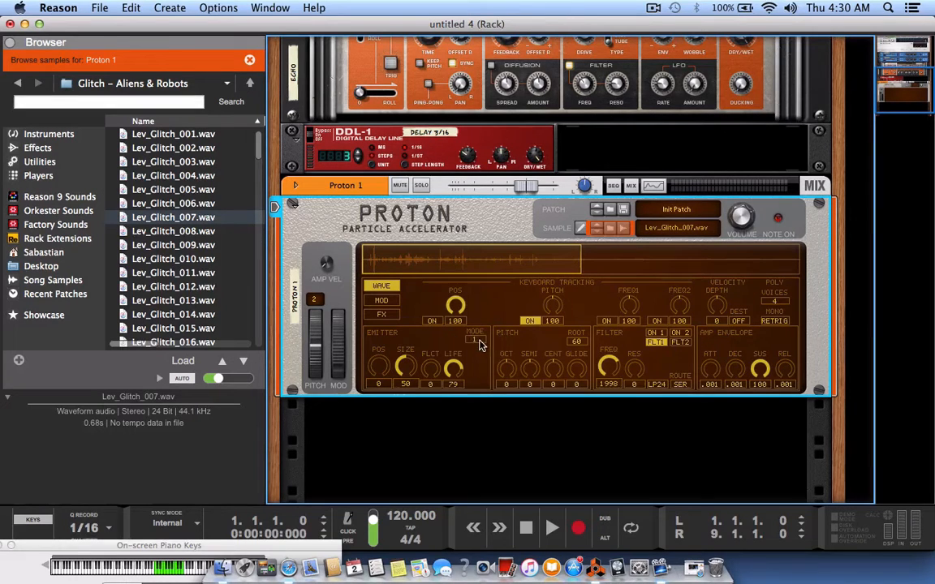
left_click(478, 342)
left_click(489, 354)
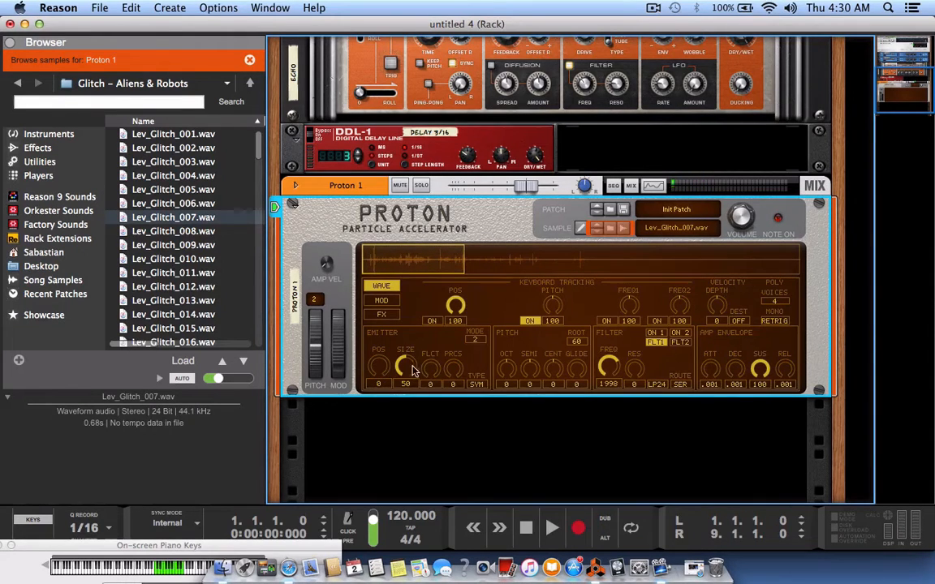
Step: Try different emitter window settings on the waveform, ending with position 7 and size 35
left_click_drag(408, 372, 454, 324)
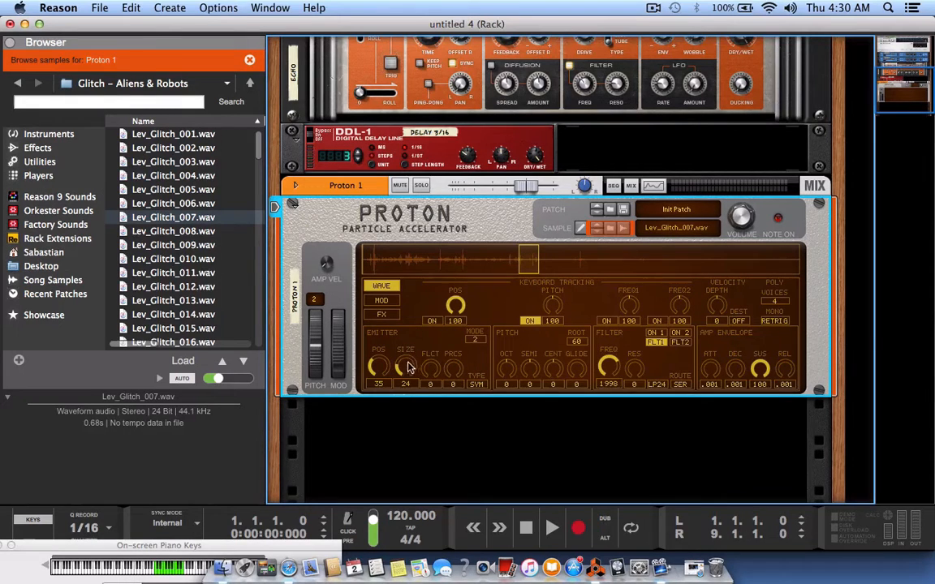
left_click_drag(379, 367, 381, 377)
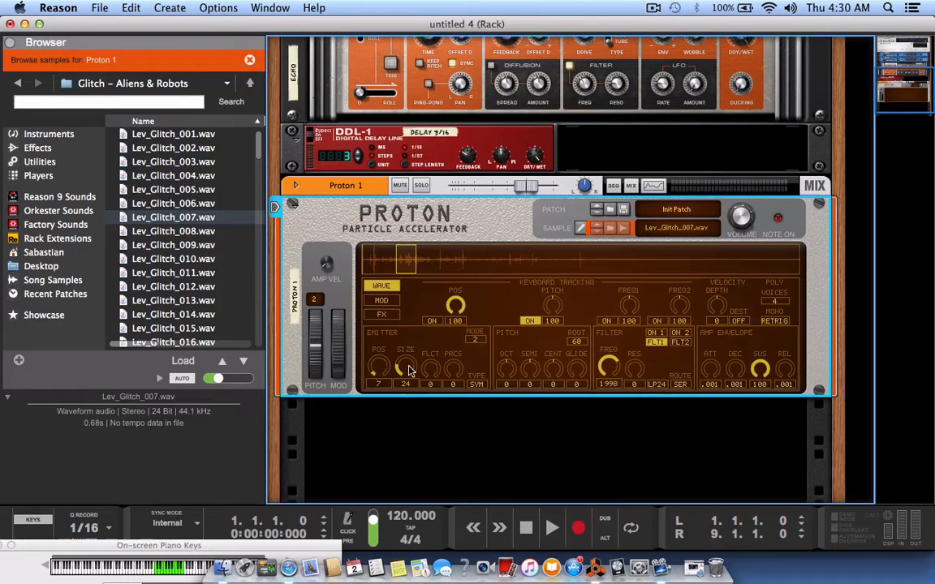
left_click_drag(408, 371, 408, 363)
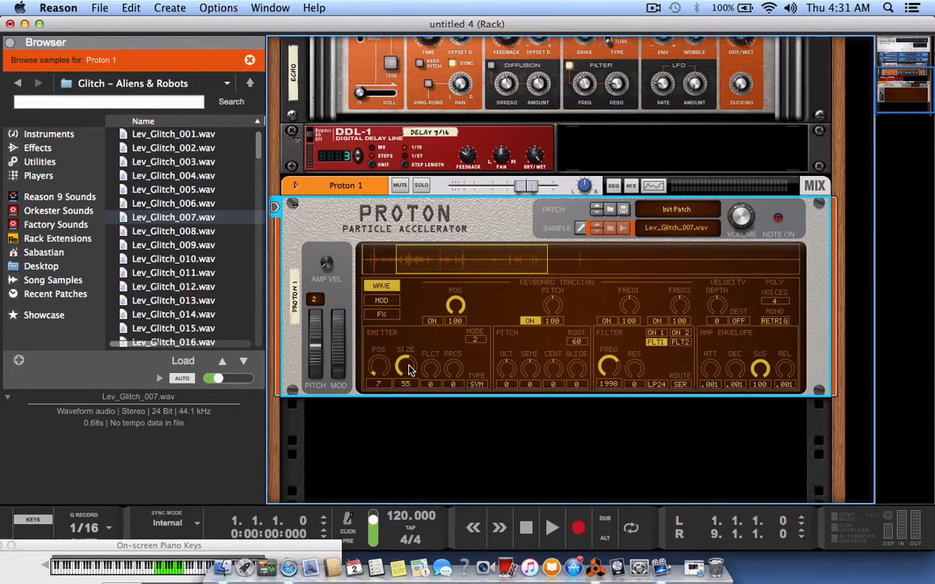
left_click_drag(408, 370, 409, 386)
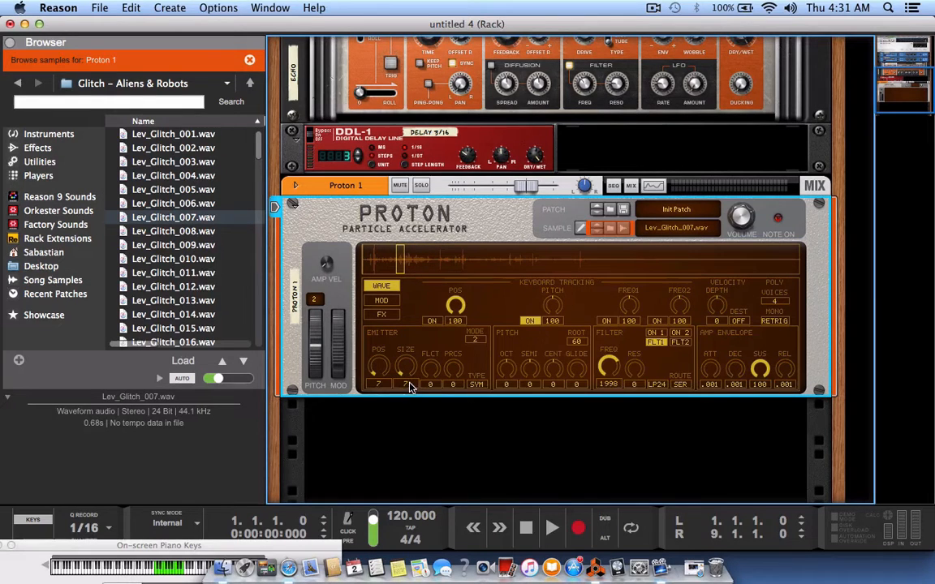
left_click_drag(410, 387, 439, 368)
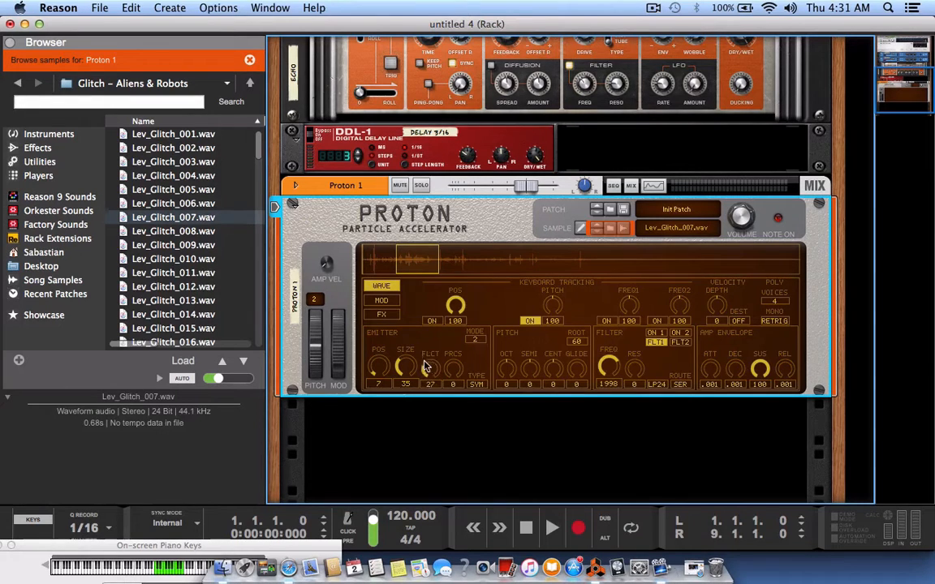
Step: Sweep the emitter's FLCT amount up and down, and set both FLCT and PRCS to 0
left_click_drag(428, 370, 427, 337)
left_click_drag(428, 367, 428, 397)
mouse_move(452, 374)
left_mouse_down()
mouse_move(442, 344)
mouse_move(444, 375)
left_mouse_up()
Step: Try the Fade-out emitter type and change it to Fade-in (soft)
left_click(471, 385)
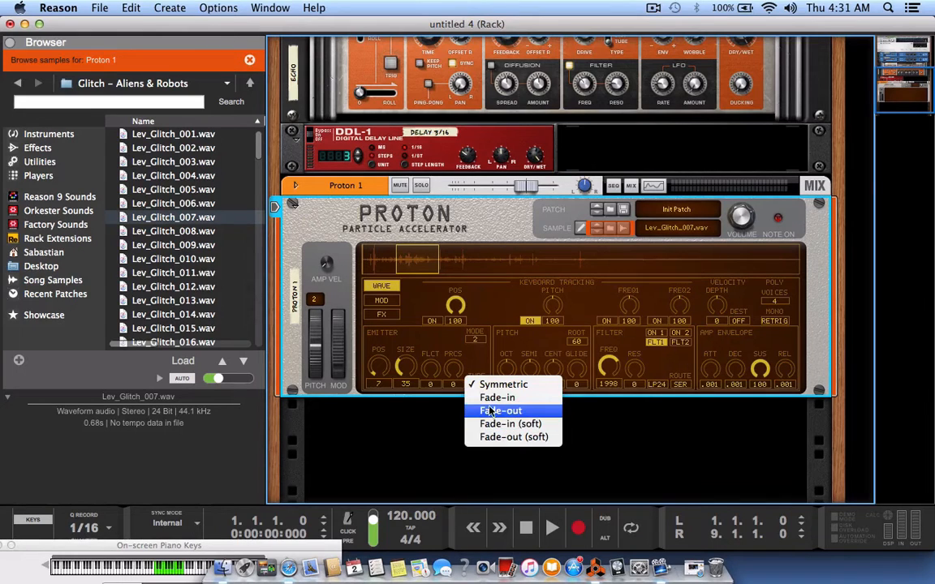
left_click(490, 412)
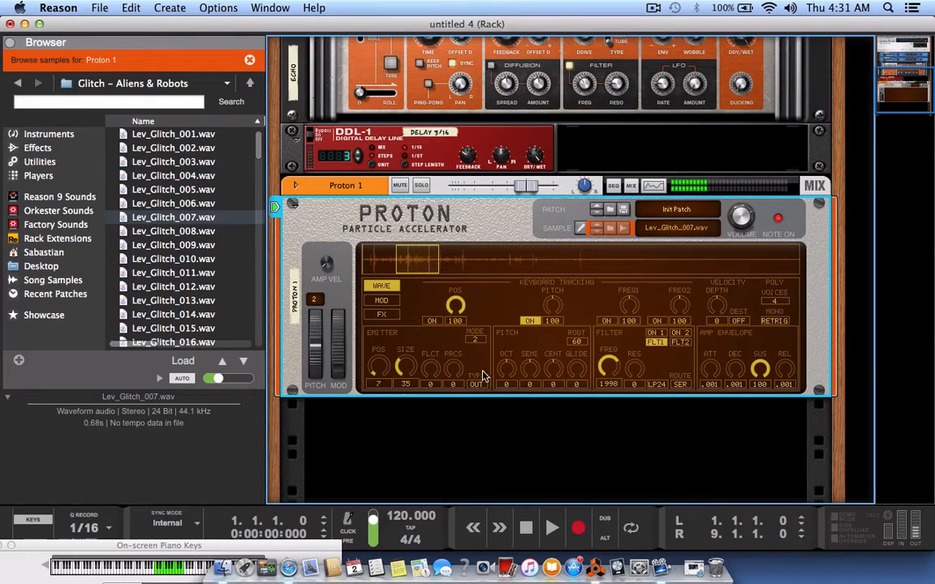
left_click(482, 386)
left_click(492, 396)
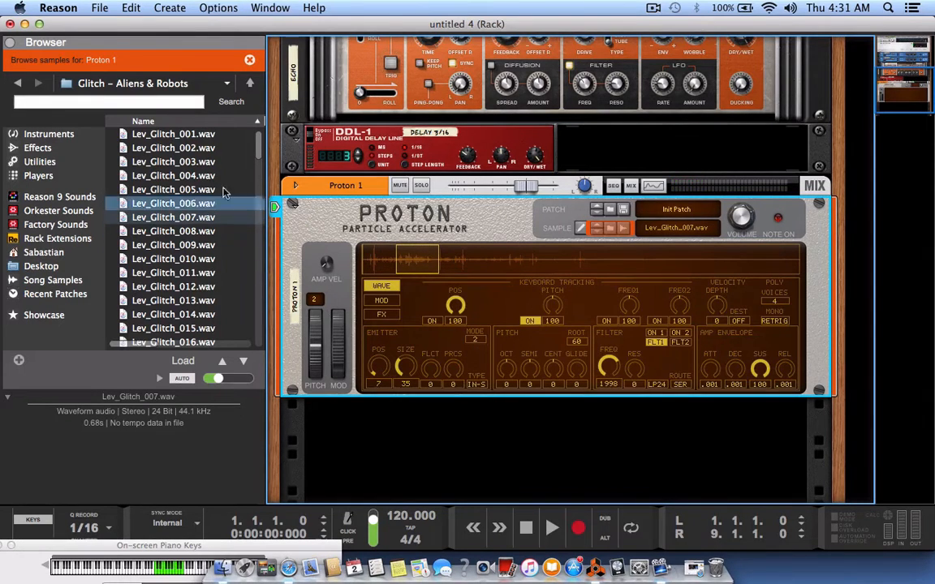
Step: Preview further glitch samples in the folder and load Lev_Glitch_028.wav into the Proton
scroll(261, 143, "down", 6)
left_click(194, 191)
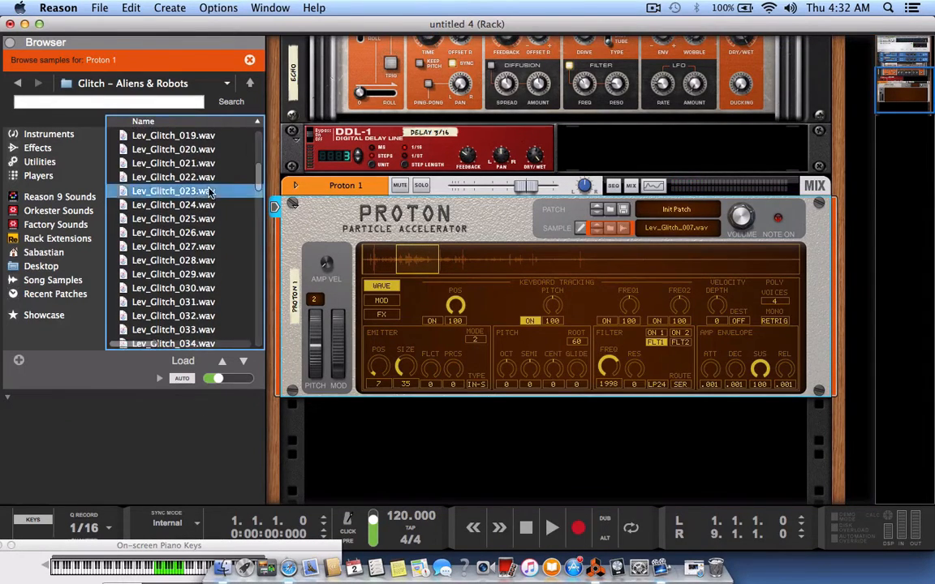
left_click(185, 260)
left_click_drag(182, 260, 487, 288)
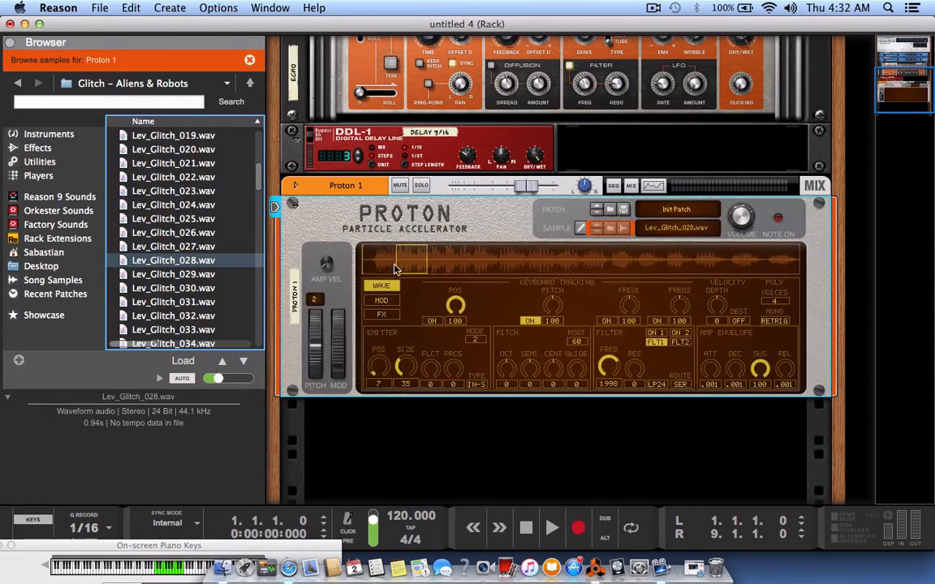
Step: Choose the Fade-in (soft) emitter type and move the emitter position to 77 for the newly loaded sample
left_click(477, 384)
left_click(486, 387)
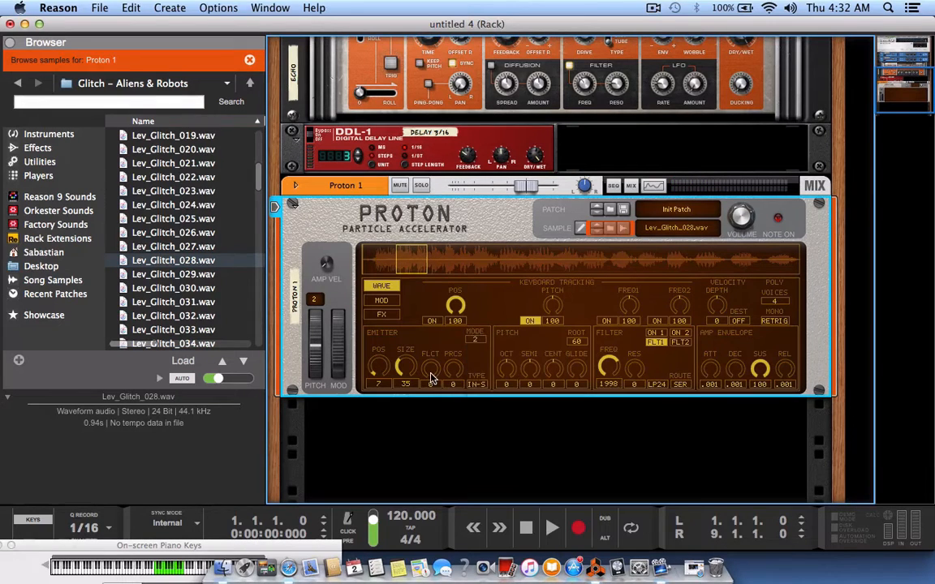
mouse_move(377, 370)
left_mouse_down()
mouse_move(377, 344)
mouse_move(375, 367)
mouse_move(366, 348)
left_mouse_up()
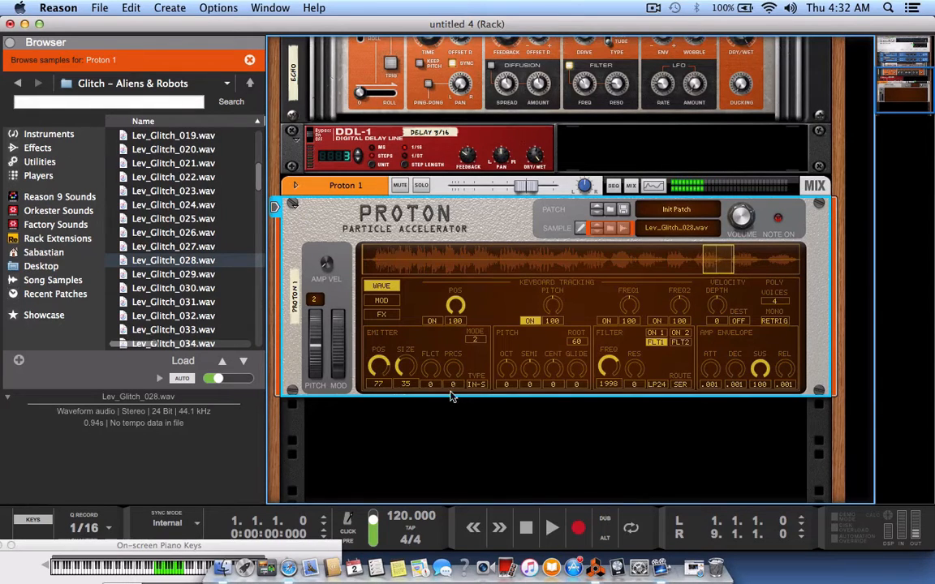
Step: Change the emitter type to Symmetric and move the emitter position to 19
left_click(488, 383)
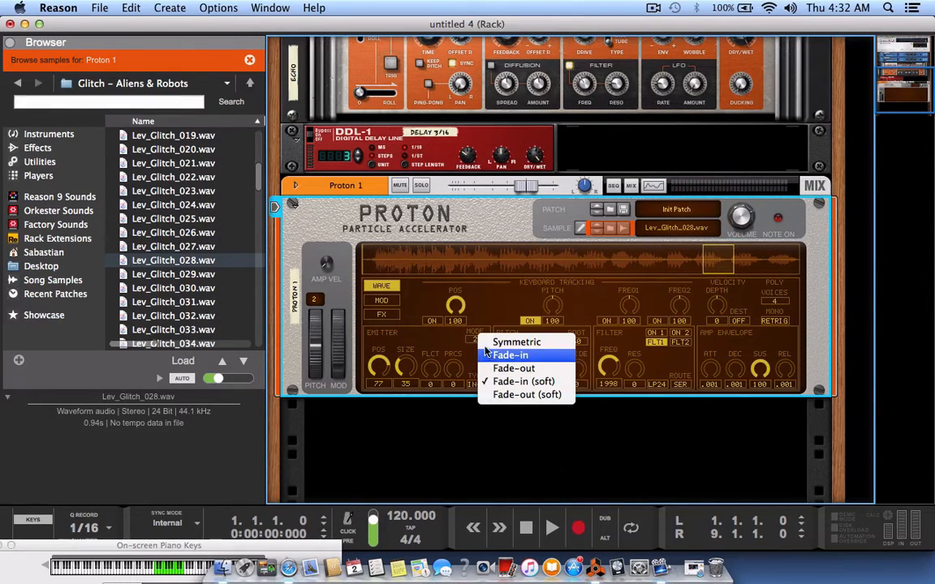
left_click(491, 342)
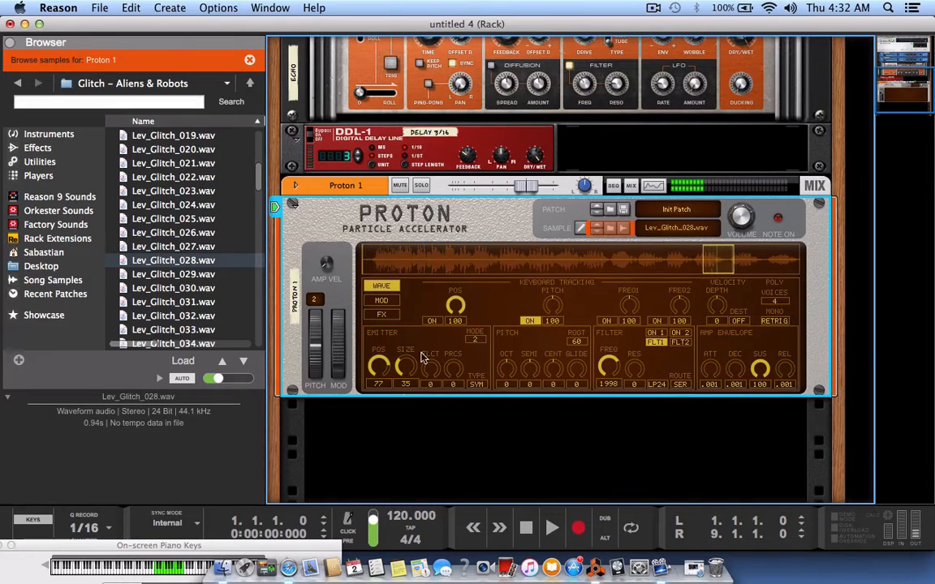
mouse_move(379, 371)
left_mouse_down()
mouse_move(381, 389)
mouse_move(379, 372)
left_mouse_up()
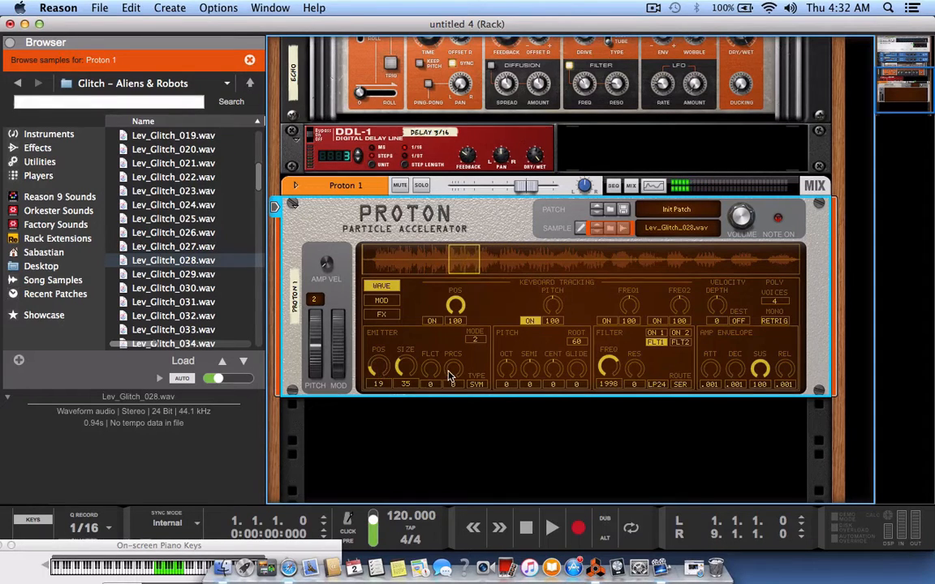
Step: Switch the emitter to mode 1 and set its size to 7, position to 43 and life to 79
left_click(475, 339)
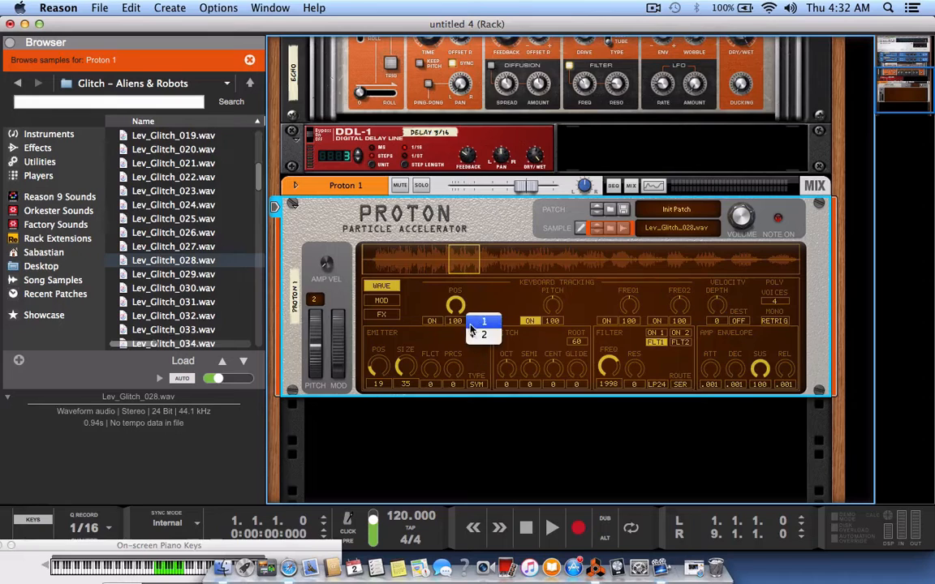
left_click(472, 328)
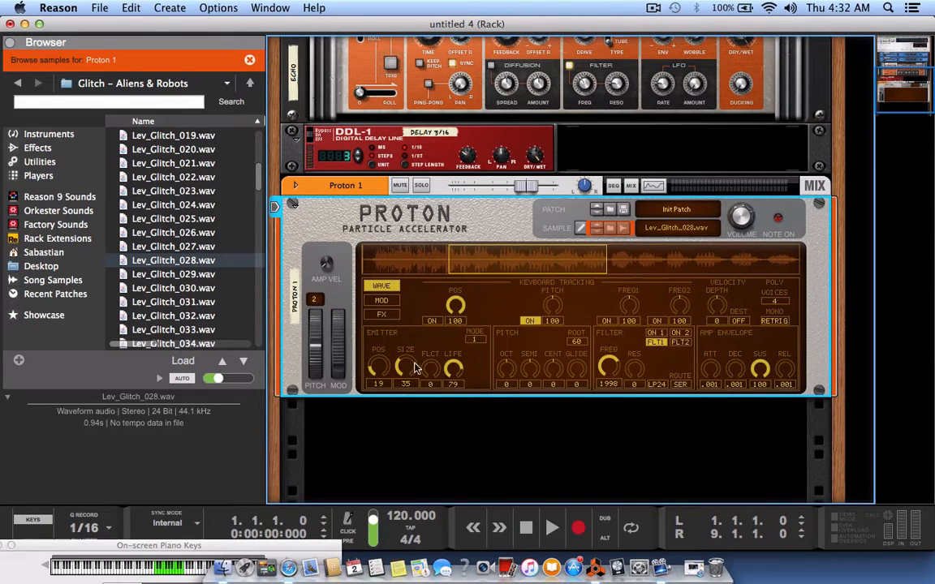
left_click_drag(409, 369, 381, 369)
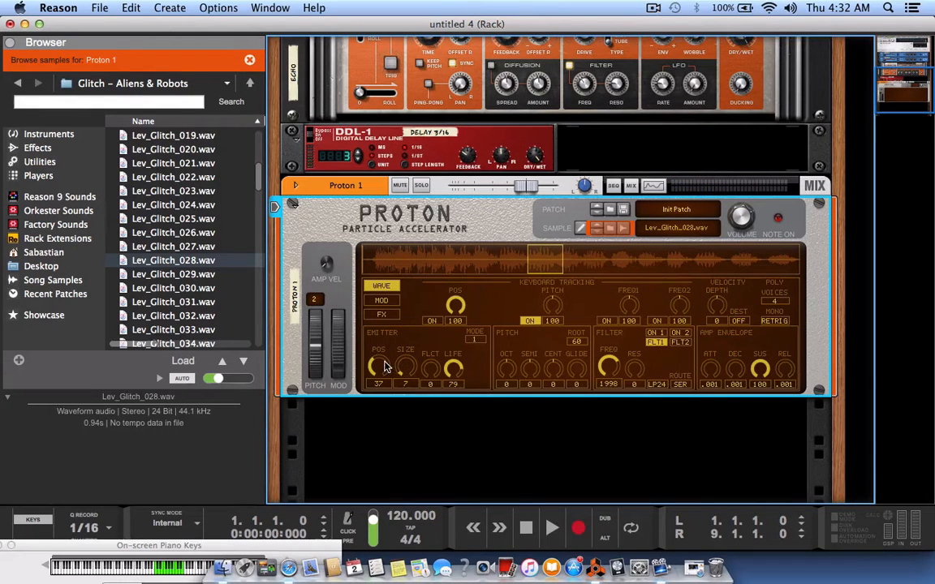
left_click_drag(384, 367, 384, 364)
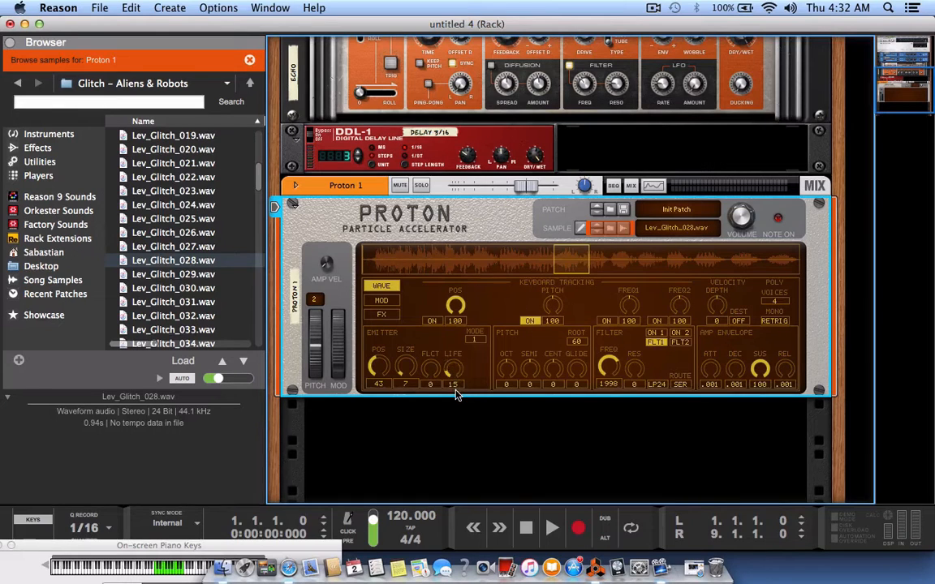
left_click_drag(455, 390, 449, 372)
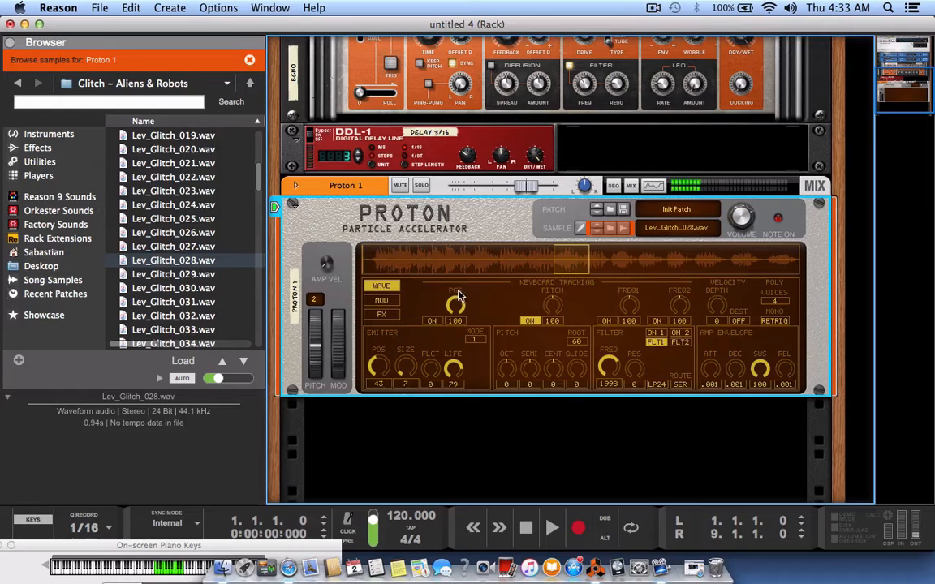
Step: Enable keyboard tracking for the emitter position and set its amount to 7
left_click(431, 321)
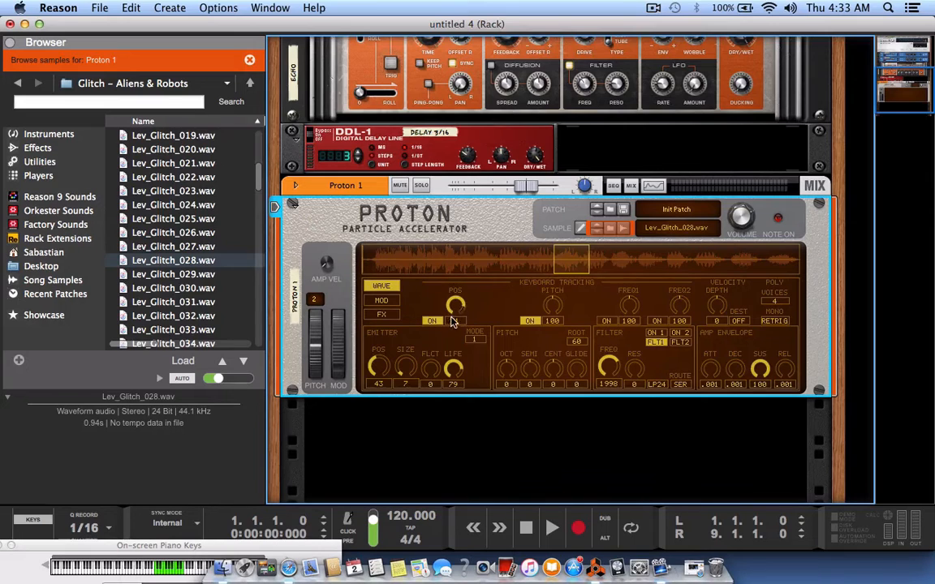
left_click_drag(451, 324, 452, 331)
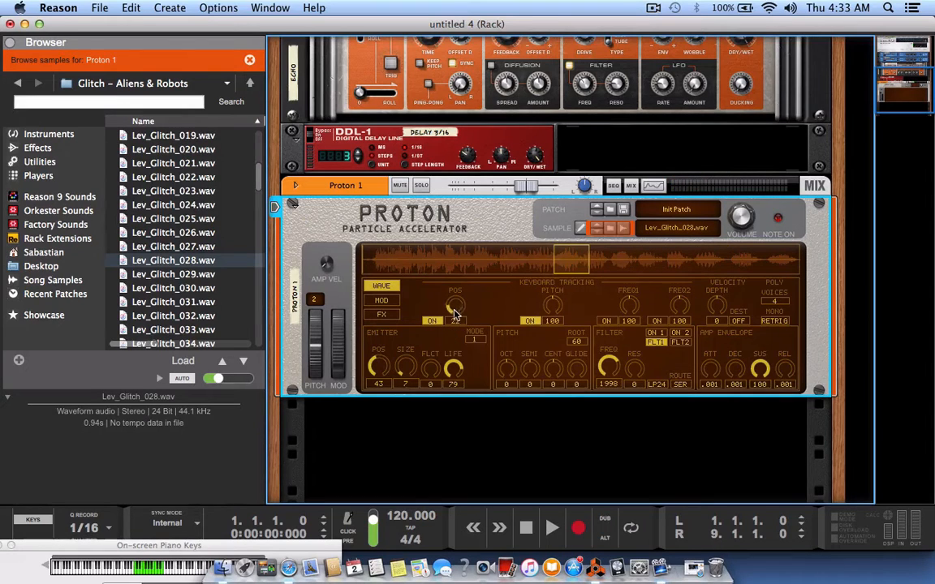
left_click_drag(455, 315, 457, 319)
Step: Look through the available filter types and filter routing options
left_click(657, 383)
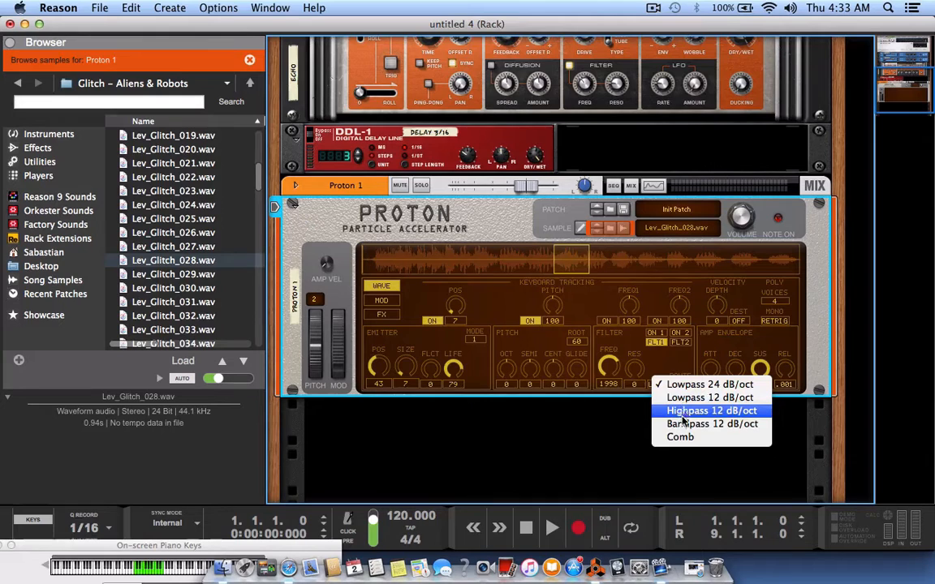
left_click(598, 351)
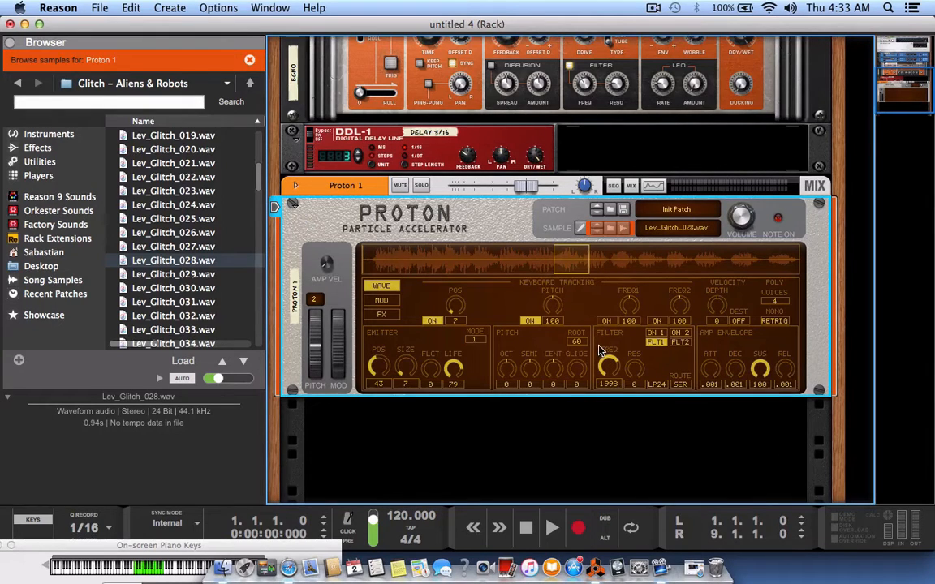
left_click(689, 382)
left_click(646, 369)
Step: Shape the amp envelope with sustain at 0, decay at 6.35 and release at 3.89
left_click_drag(760, 370, 760, 403)
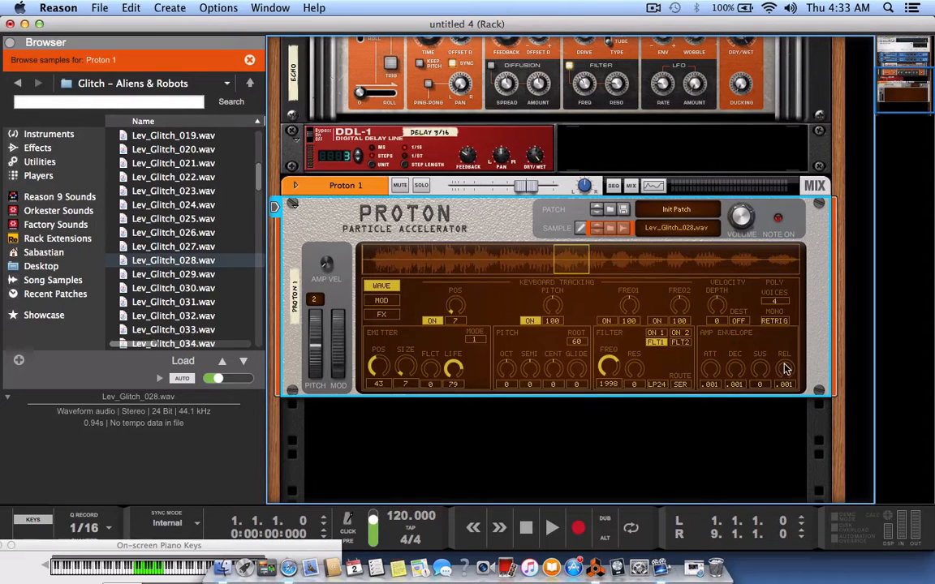
left_click_drag(784, 370, 777, 342)
left_click_drag(734, 369, 729, 348)
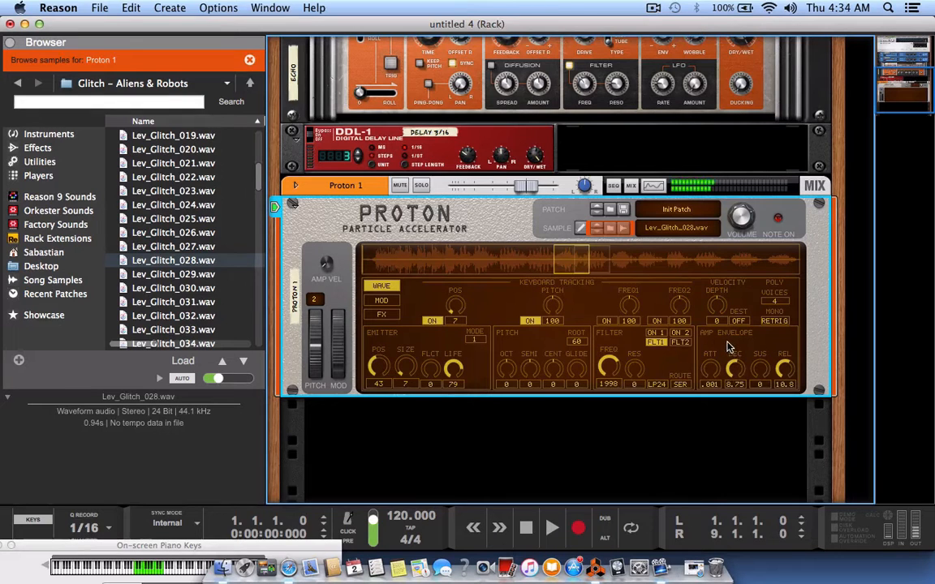
left_click_drag(780, 365, 738, 372)
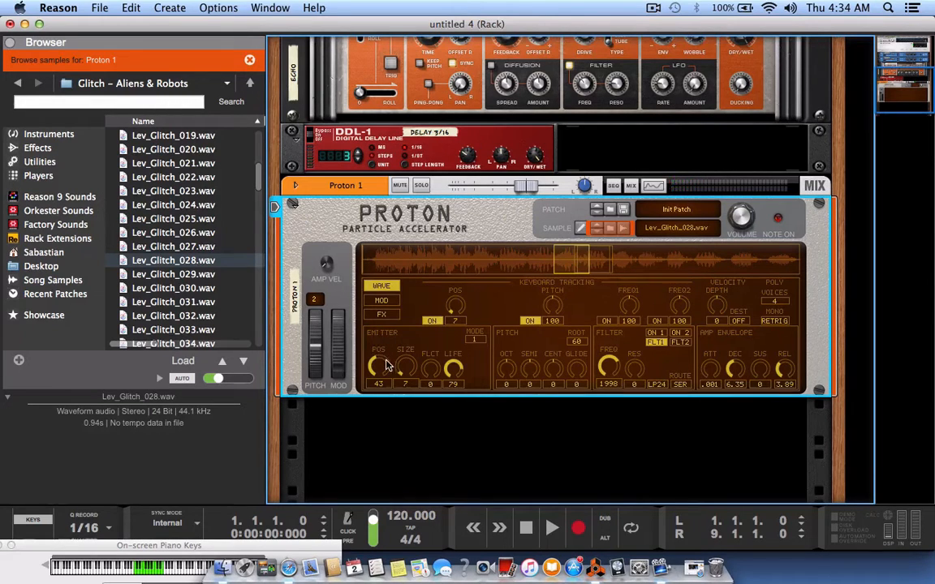
Step: Set the emitter size to 0 and position to 7, and switch the emitter to mode 2
left_click_drag(376, 366, 392, 387)
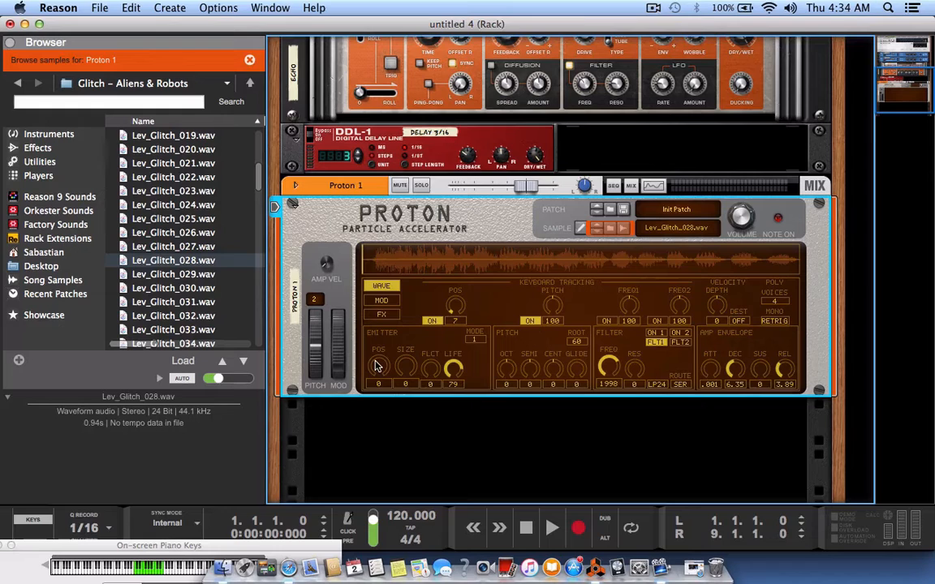
left_click_drag(375, 362, 377, 358)
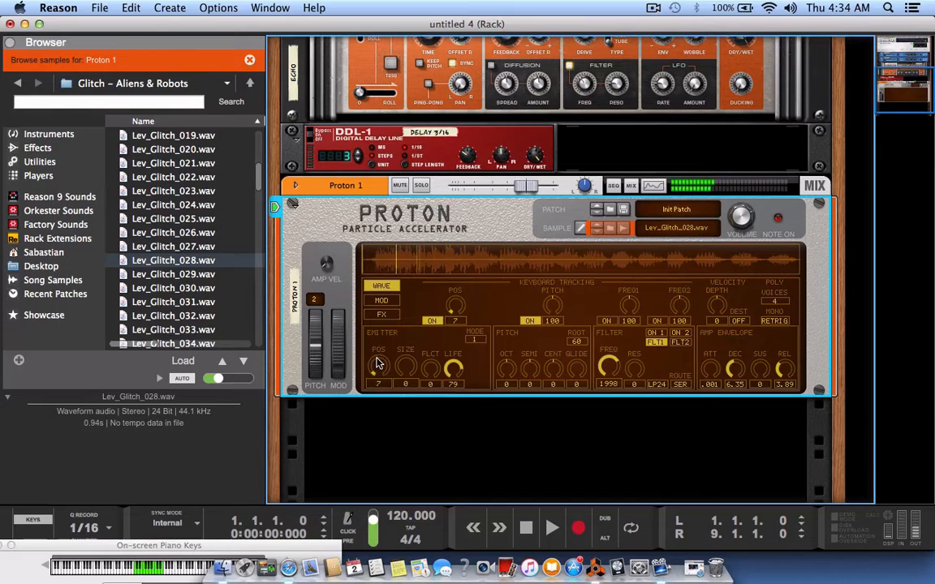
left_click(475, 339)
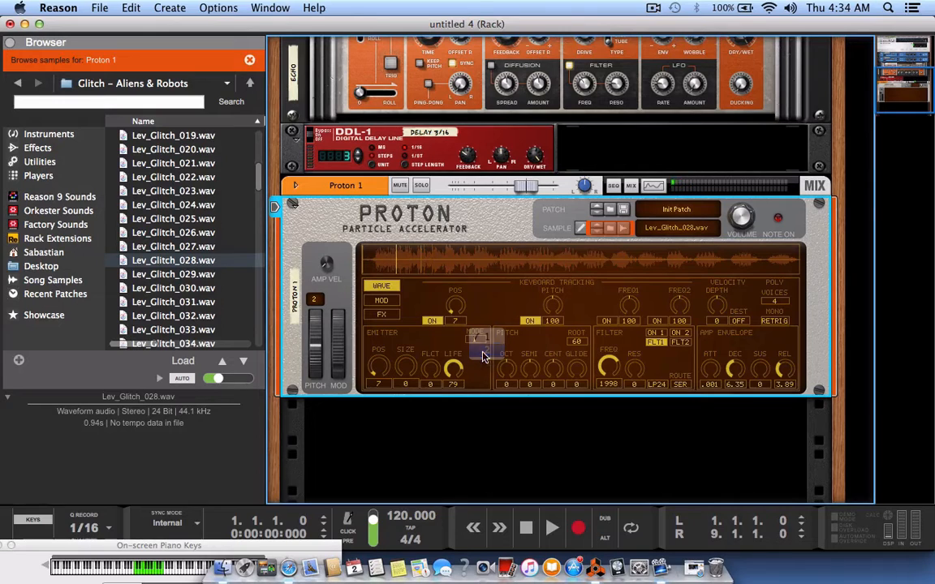
left_click(483, 352)
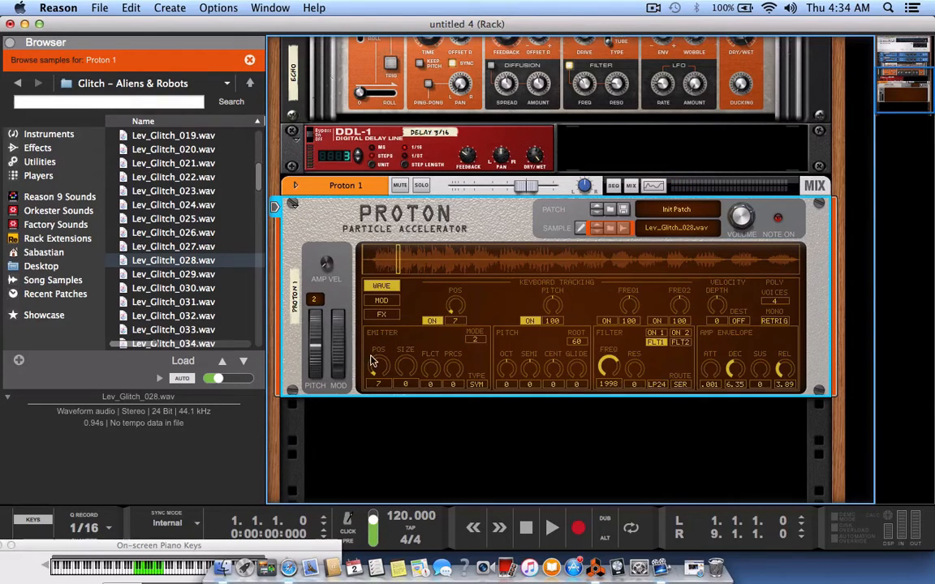
Step: Sweep the emitter position, ending at 27, and turn off position keyboard tracking
left_click_drag(375, 362, 374, 353)
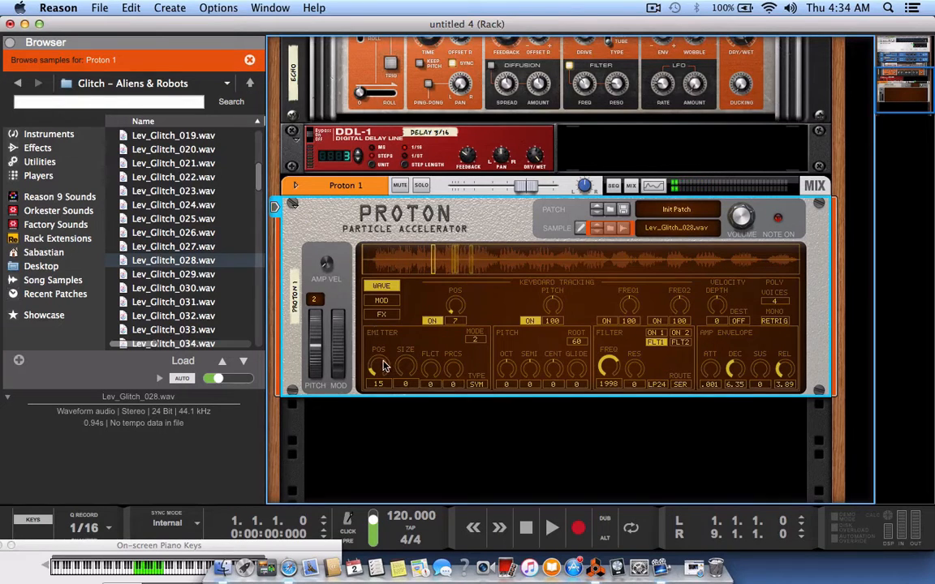
left_click_drag(385, 365, 384, 364)
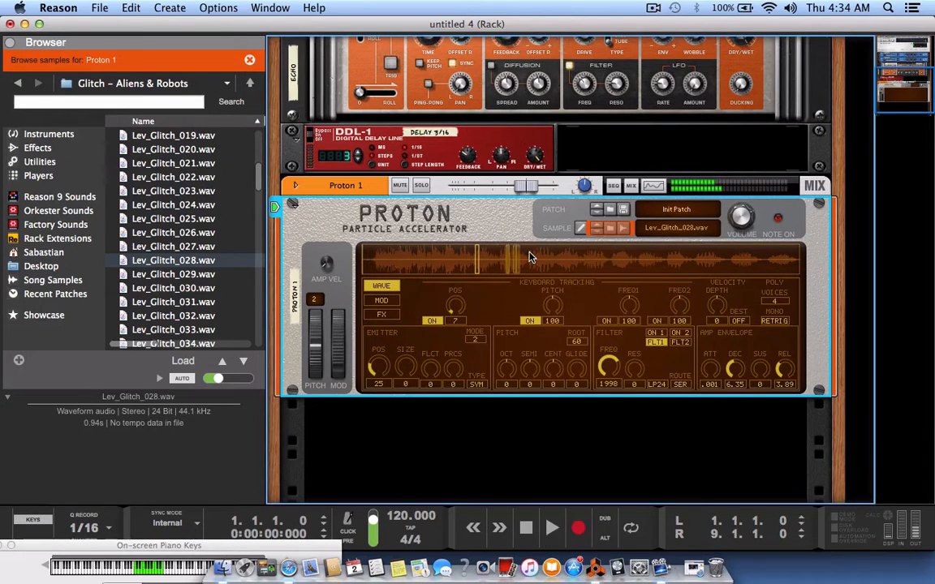
left_click(433, 321)
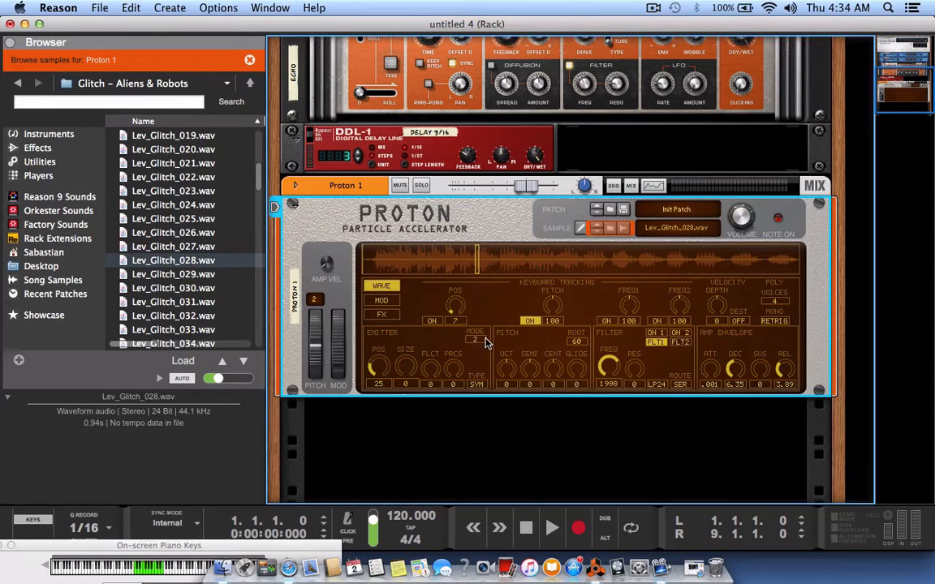
mouse_move(384, 360)
left_mouse_down()
mouse_move(384, 348)
mouse_move(385, 357)
left_mouse_up()
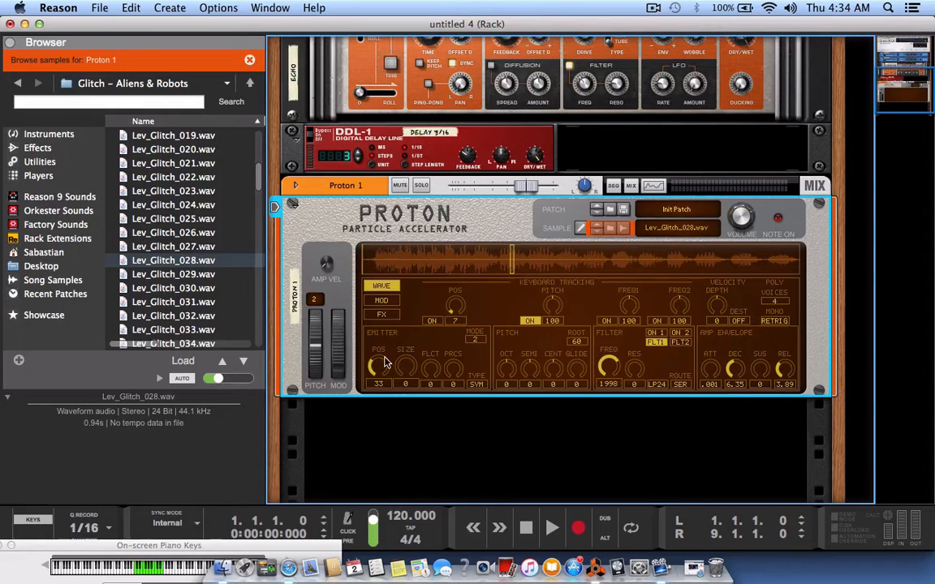
left_click_drag(382, 358, 386, 364)
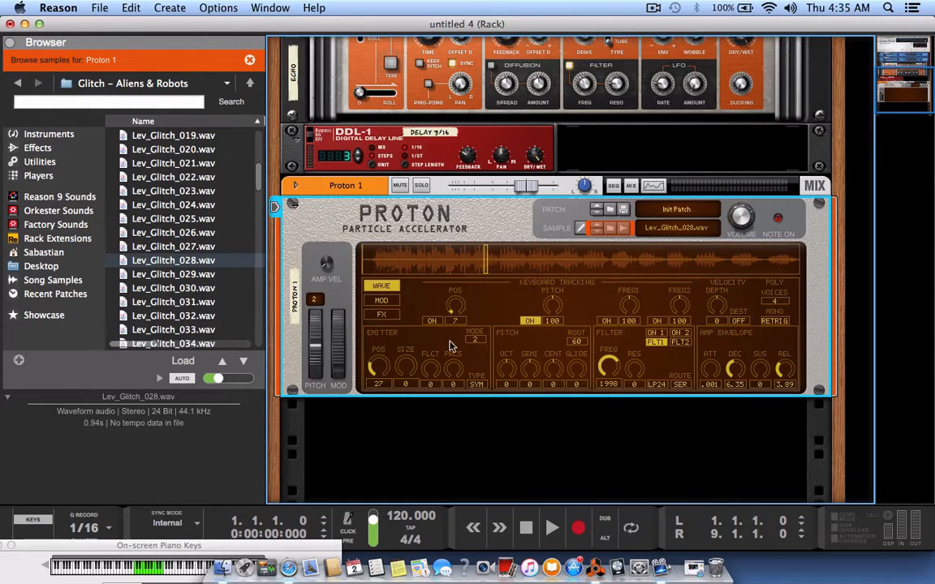
Step: Route the modulation envelope to Emitter Position with a depth of 36 and an envelope length of 2.3
left_click(383, 301)
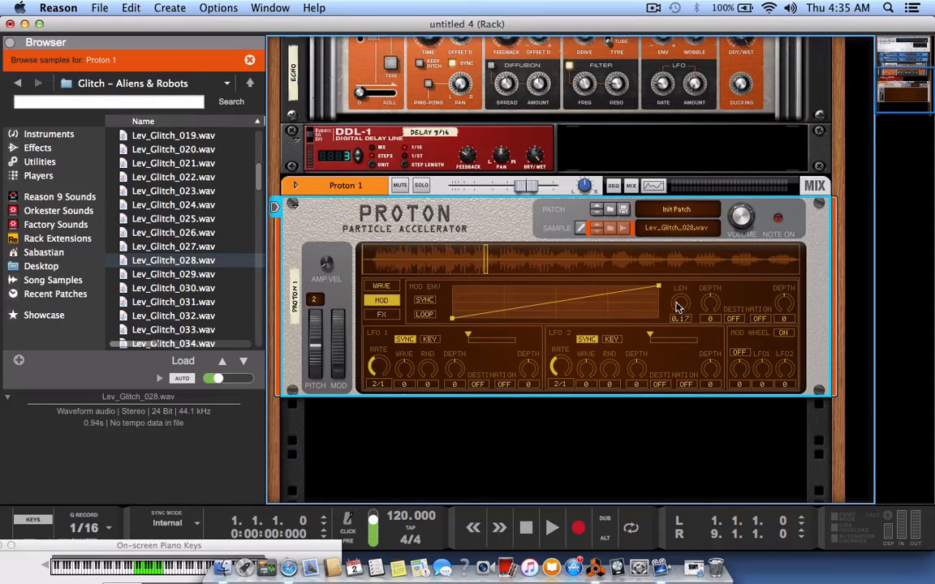
left_click_drag(671, 303, 688, 319)
left_click(731, 318)
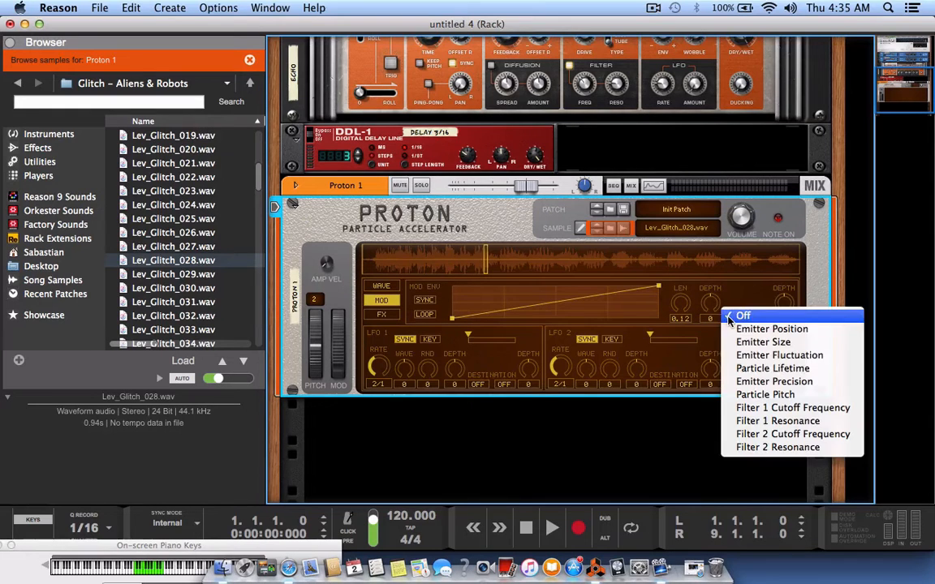
left_click(732, 329)
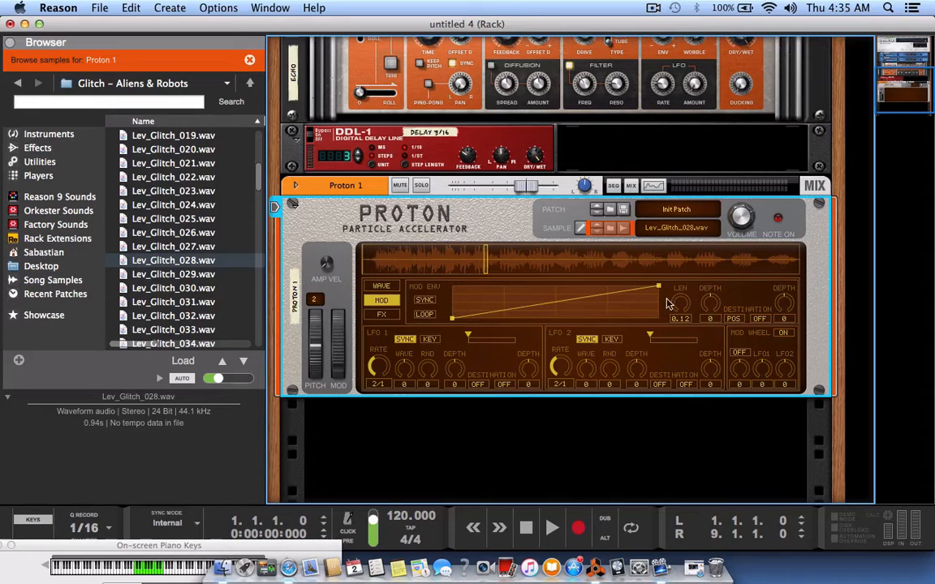
left_click_drag(712, 304, 711, 299)
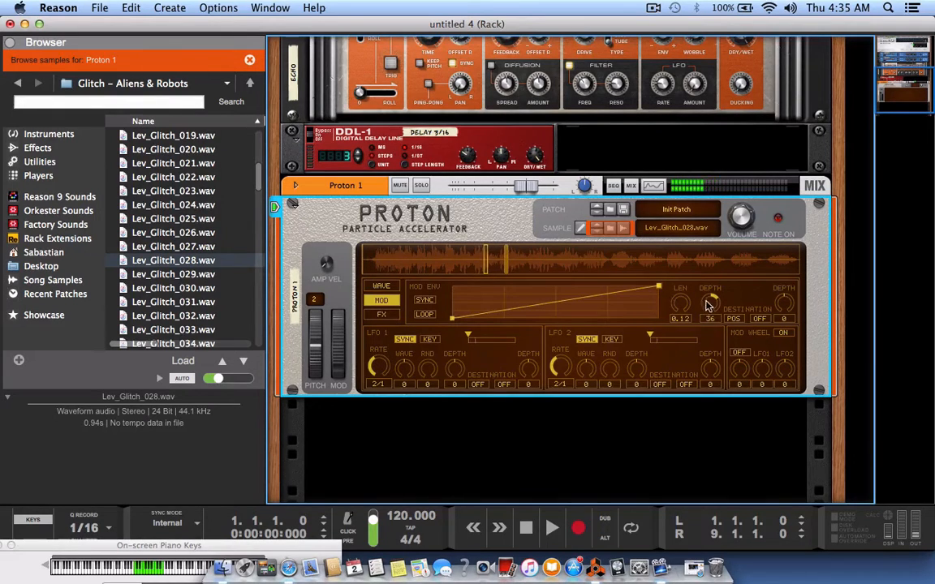
left_click_drag(684, 304, 682, 294)
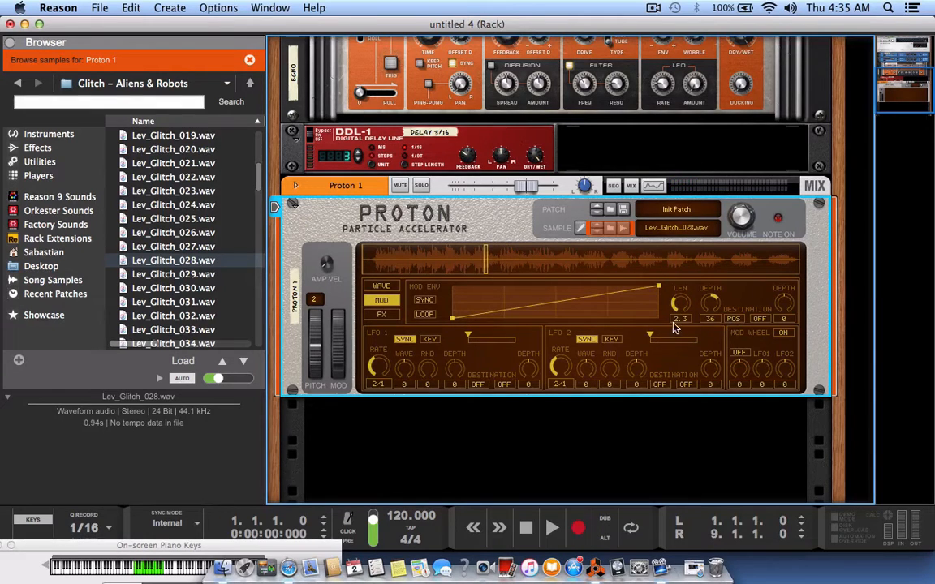
Step: Assign Emitter Size as the modulation envelope's second destination with a depth of 71
left_click(760, 318)
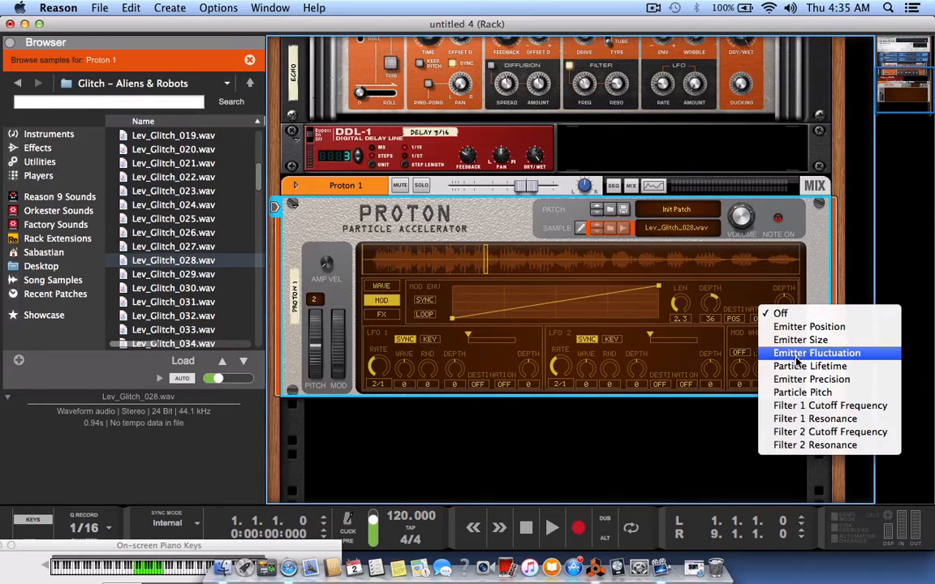
left_click(795, 339)
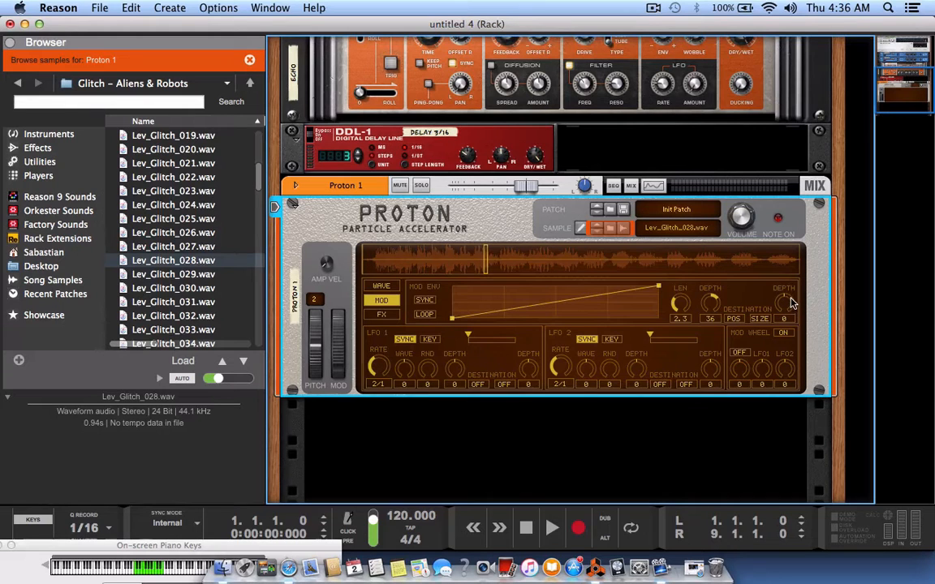
left_click_drag(791, 298, 790, 292)
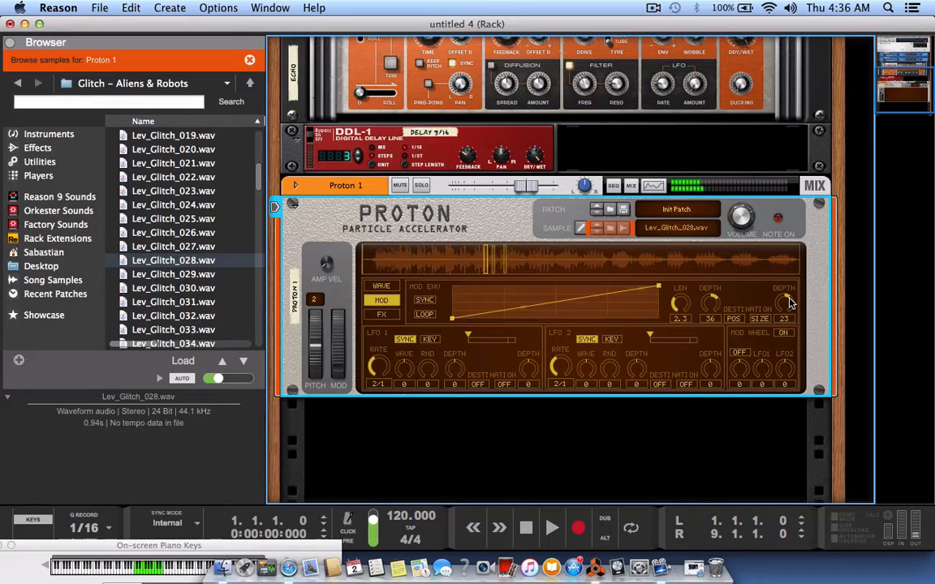
left_click_drag(790, 306, 785, 298)
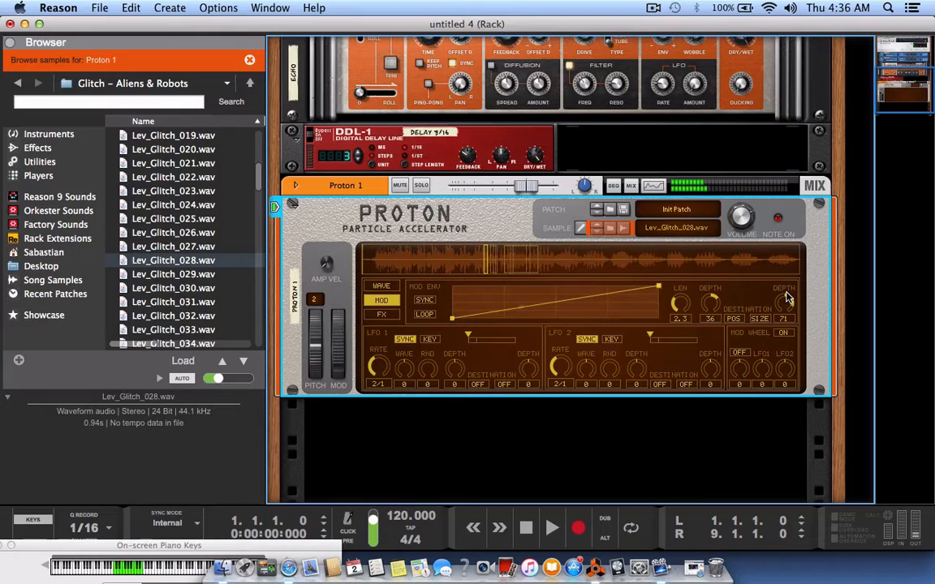
Step: Review the destination options available for the mod wheel
left_click(737, 357)
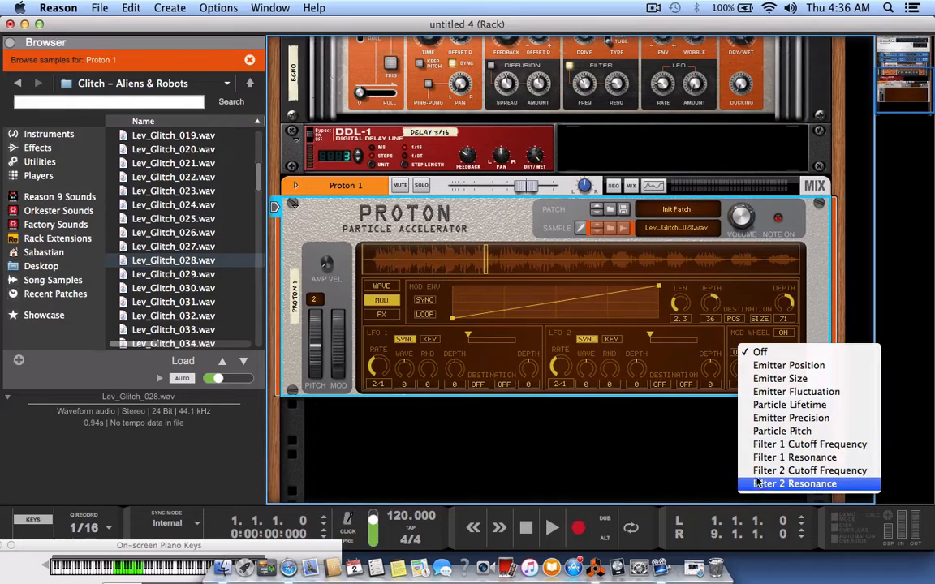
left_click(698, 365)
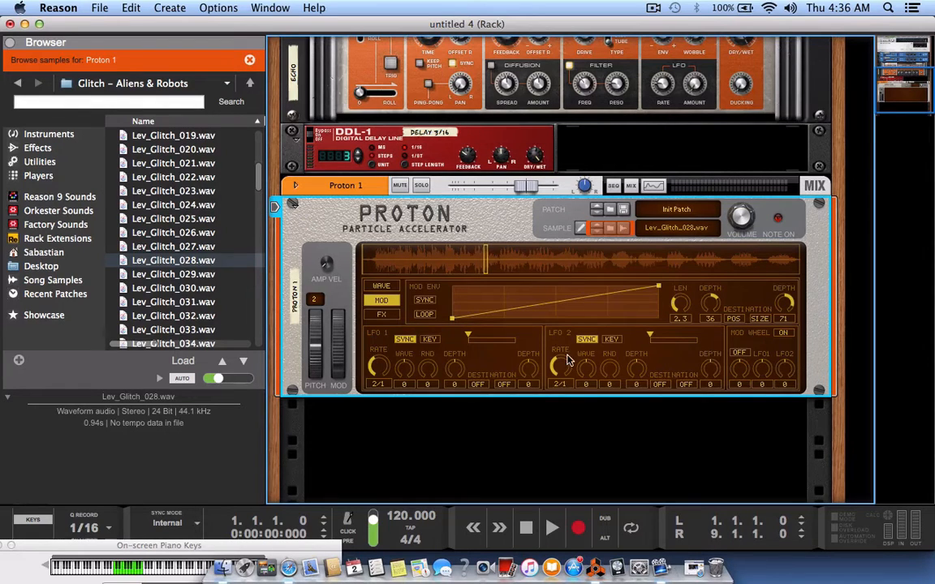
Step: Route LFO 1 to Emitter Fluctuation with a depth of 40 and play a note to hear it
left_click(480, 384)
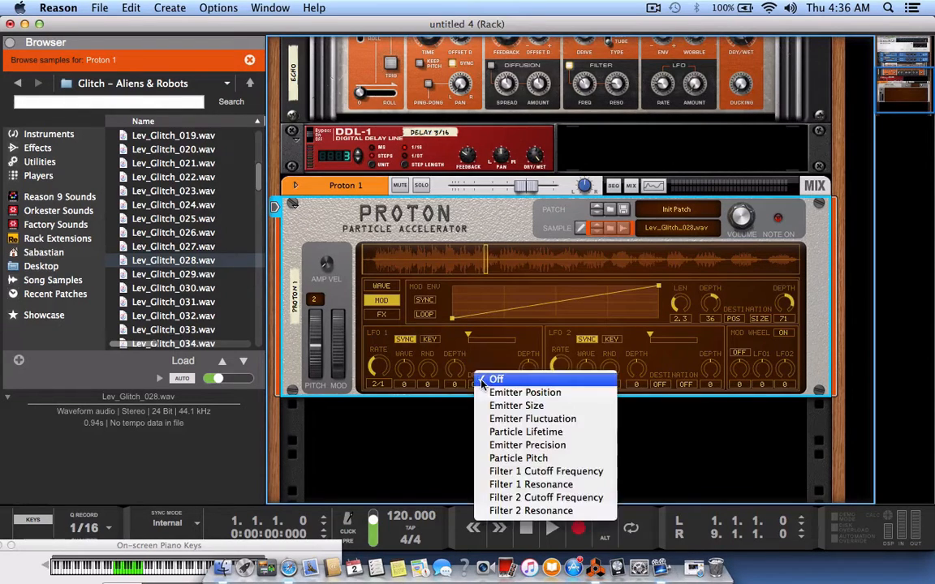
left_click(510, 421)
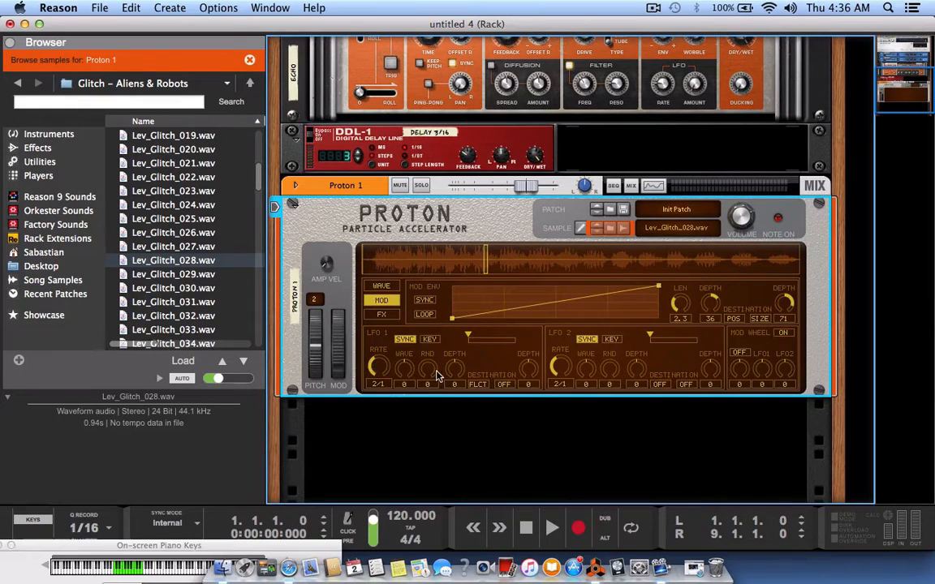
left_click_drag(453, 377, 449, 369)
key("a")
Step: Look through Proton's wave and effects pages and return to the modulation settings
left_click(381, 286)
left_click(387, 302)
left_click(382, 314)
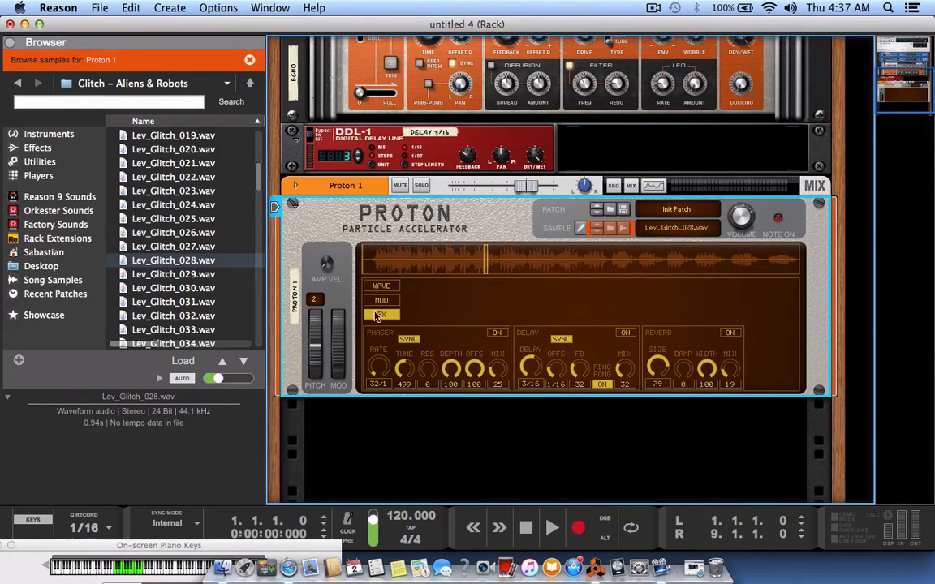
left_click(381, 300)
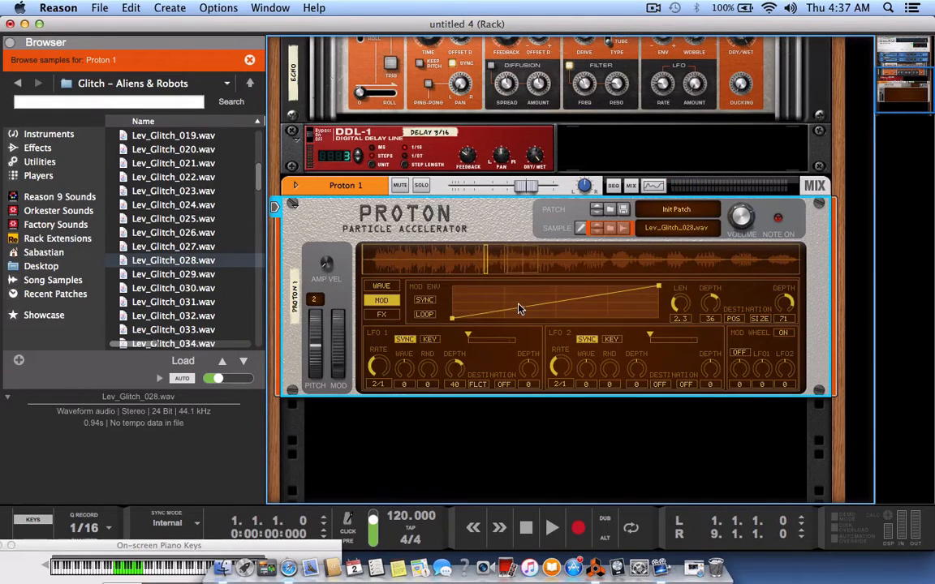
Step: Try bending the modulation envelope's curve upward, and reset it to a straight line
left_click_drag(518, 303, 516, 295)
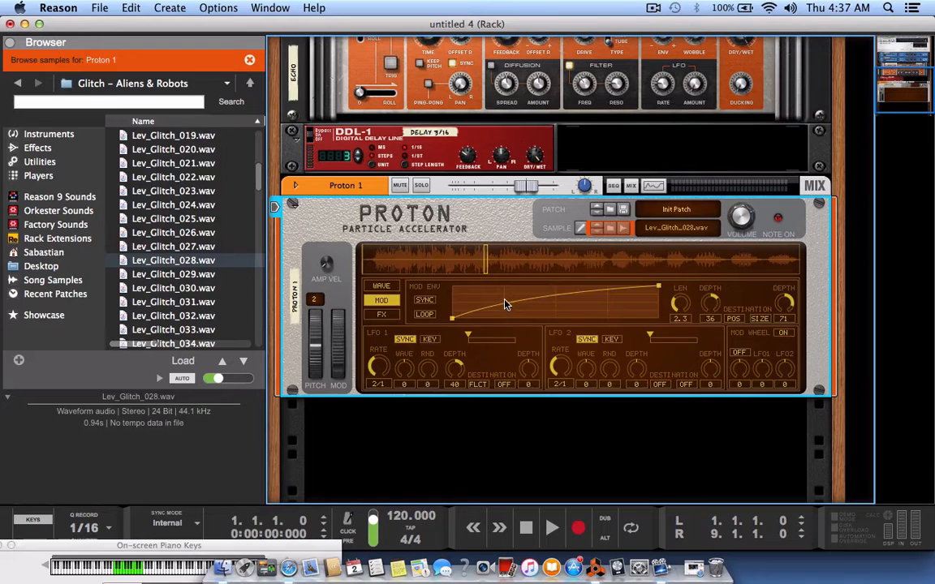
right_click(505, 313)
left_click(505, 314)
left_click(502, 305, "super")
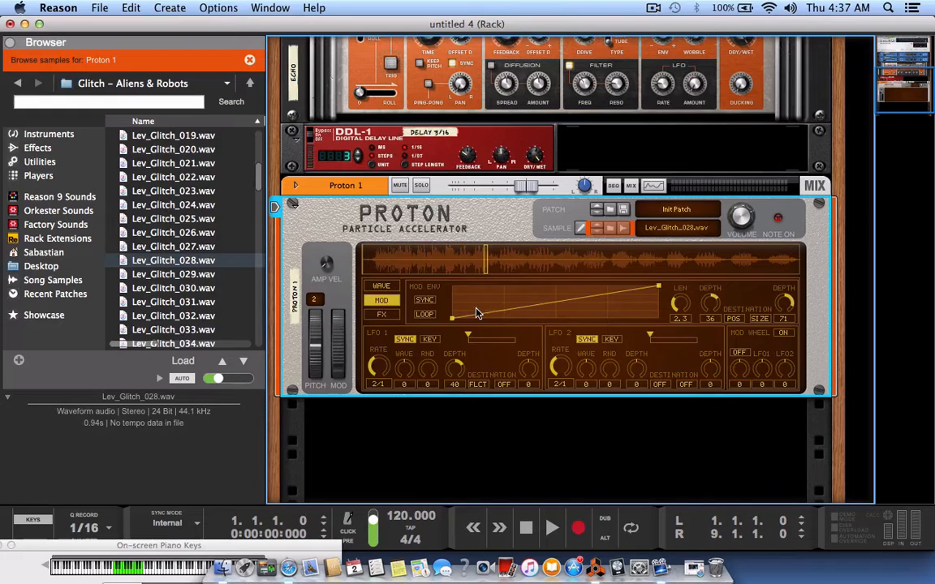
key("q")
Step: Add a Malström Graintable Synthesizer below Proton and cable its mod A output to Proton's POS input on the rack's rear
key("Tab")
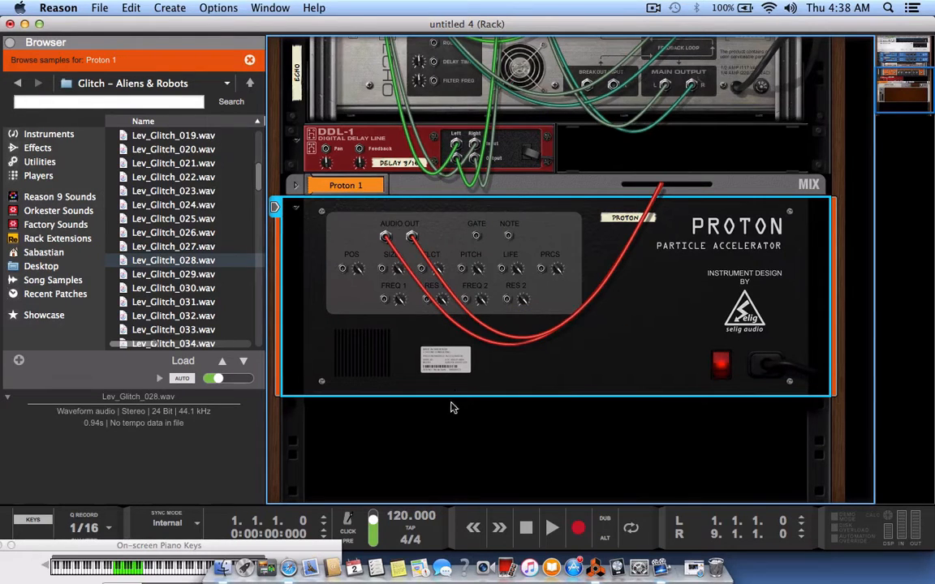
right_click(473, 439)
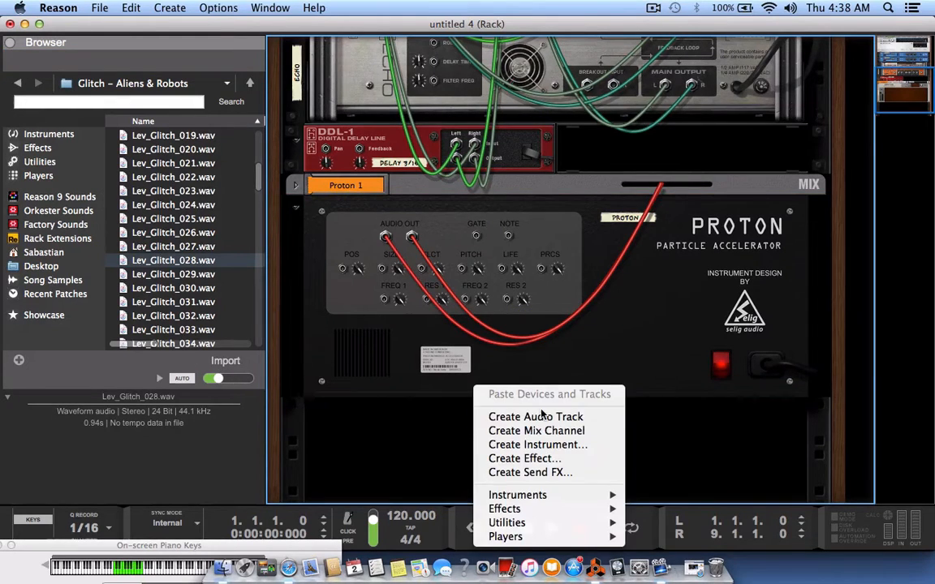
mouse_move(520, 495)
mouse_move(693, 428)
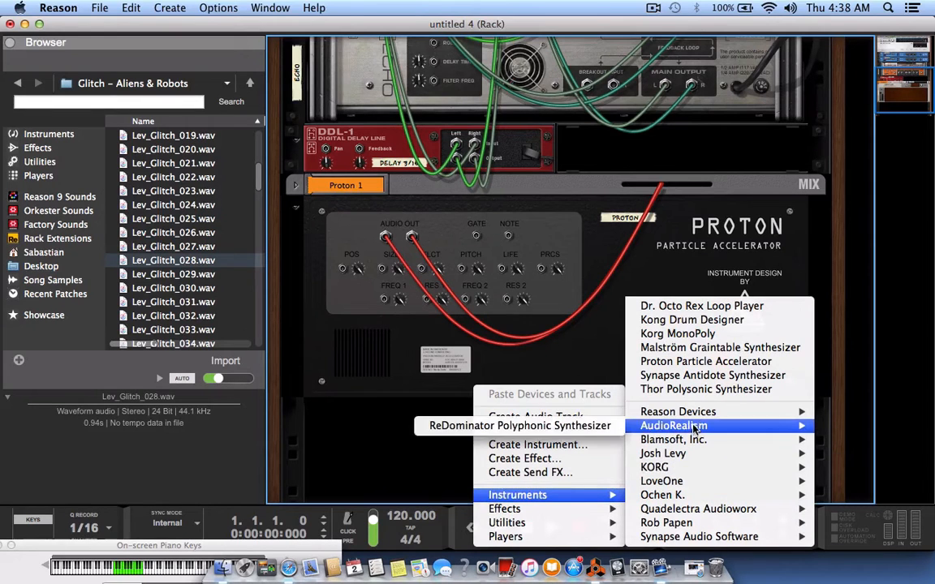
left_click(677, 349)
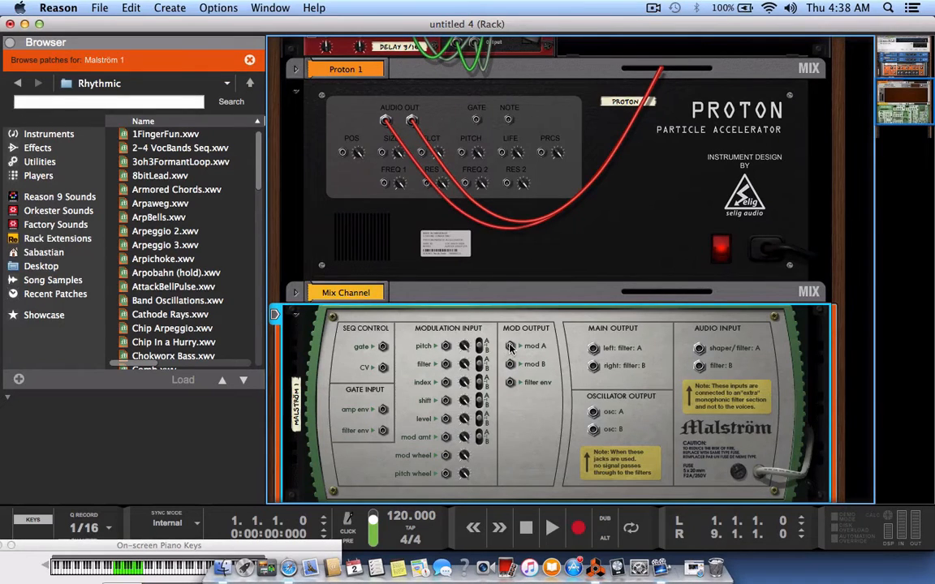
left_click_drag(510, 347, 342, 152)
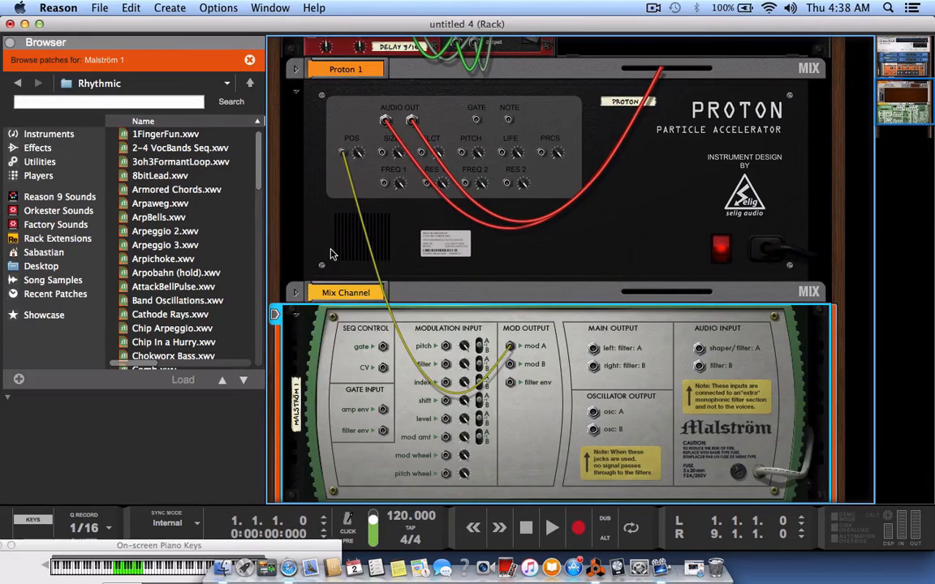
key("Tab")
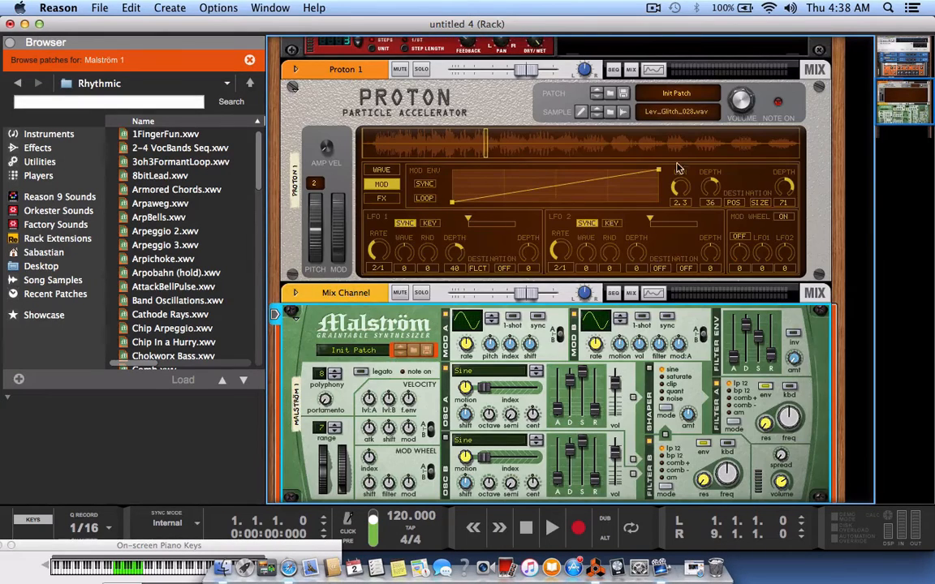
Step: Set both of Proton's modulation envelope destinations to Off
left_click(740, 208)
left_click(746, 184)
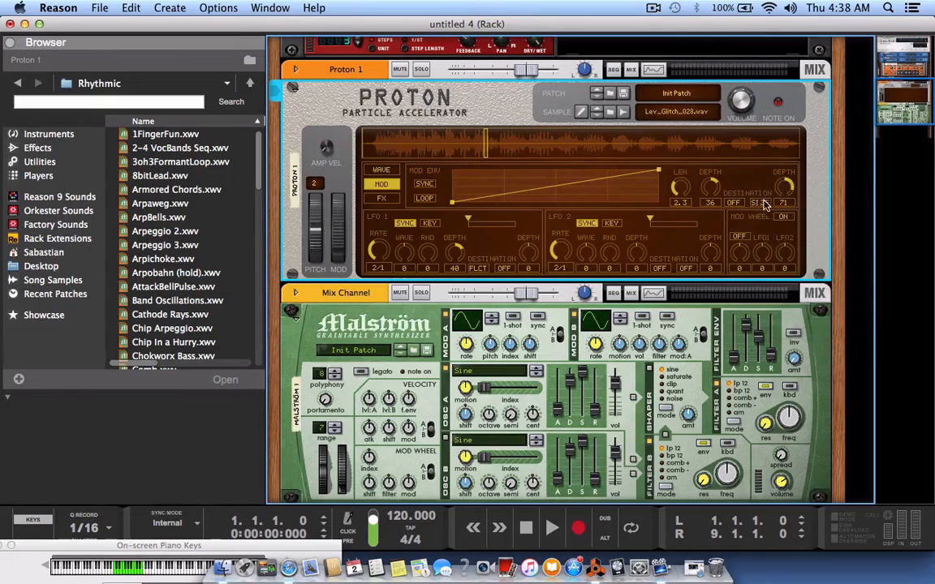
left_click(762, 201)
left_click(777, 172)
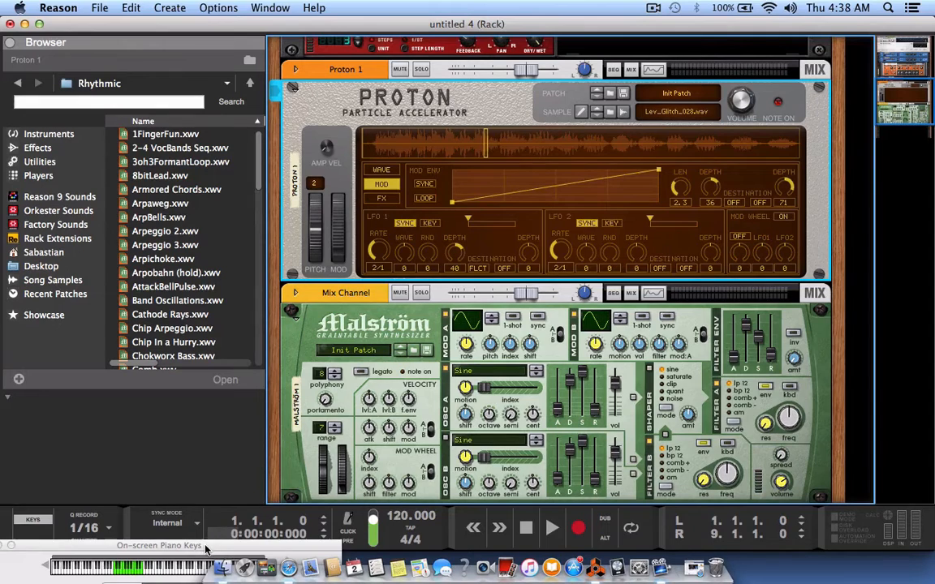
Step: Bring the on-screen piano keys fully into view, make Proton the played instrument and audition a note
left_click_drag(200, 547, 263, 351)
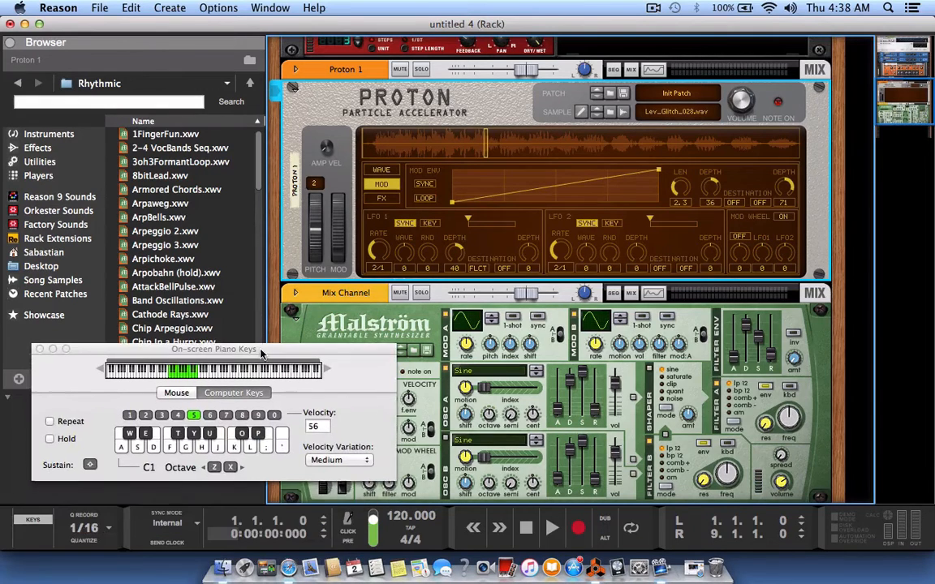
left_click(277, 91)
key("a")
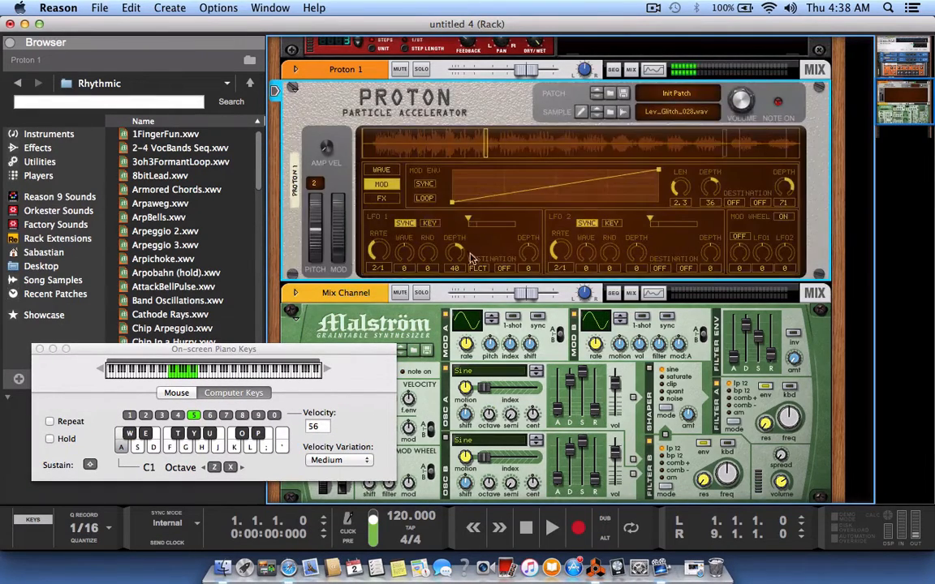
Step: Lower Malström's modulator A rate to about 22 and play notes to hear the slower position modulation
left_click(467, 333)
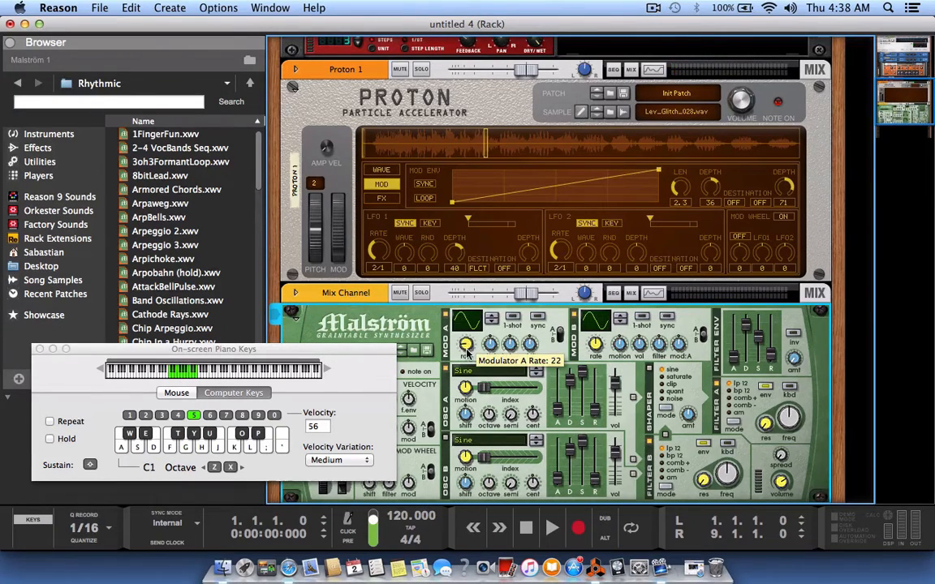
left_click_drag(467, 352, 471, 350)
key("f")
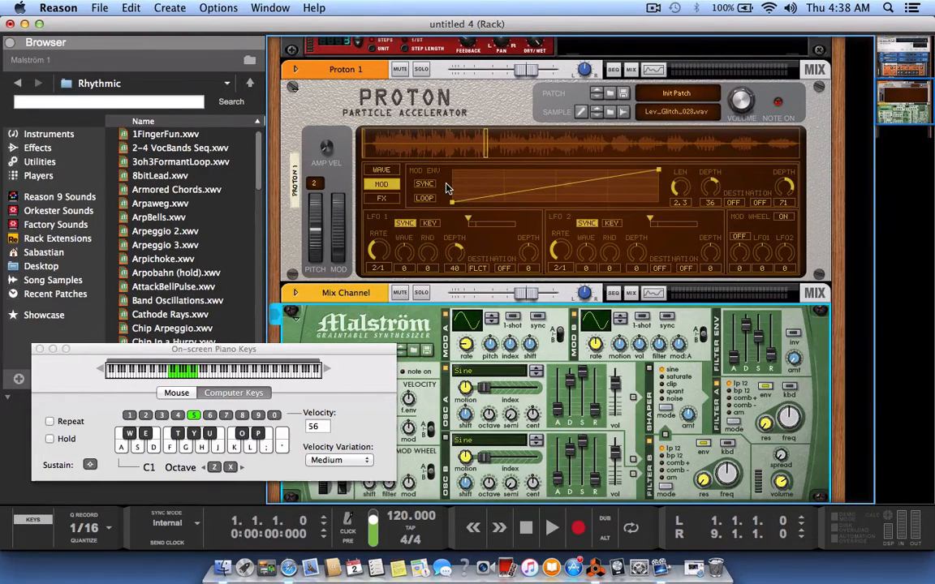
key("f")
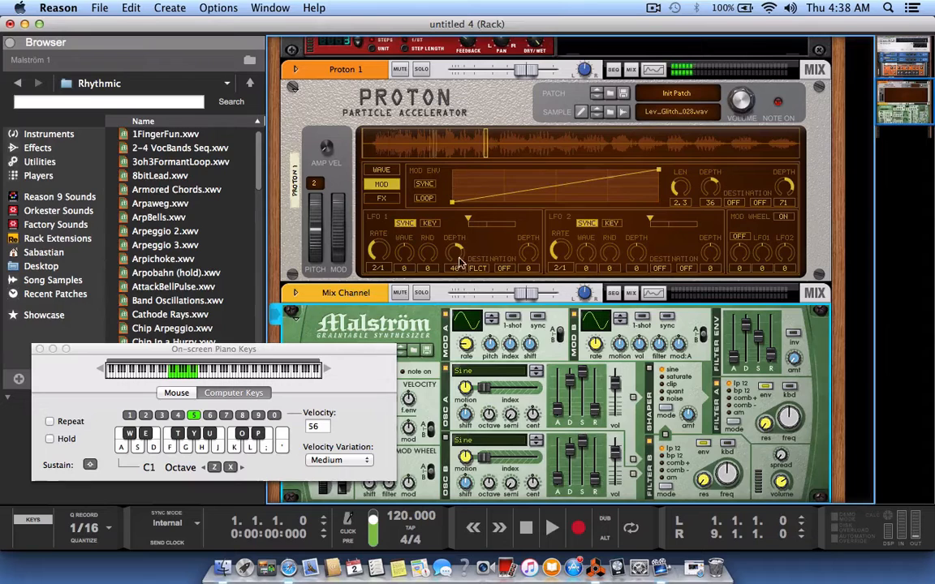
Step: Change Malström's modulator A waveform to the smooth rising curve and play notes to hear its effect on Proton
left_click(493, 319)
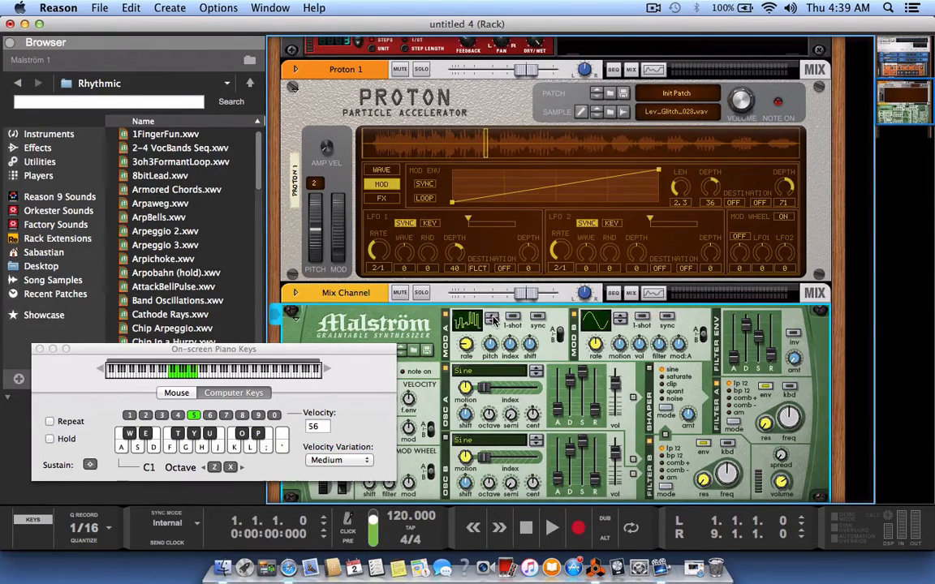
left_click(493, 319)
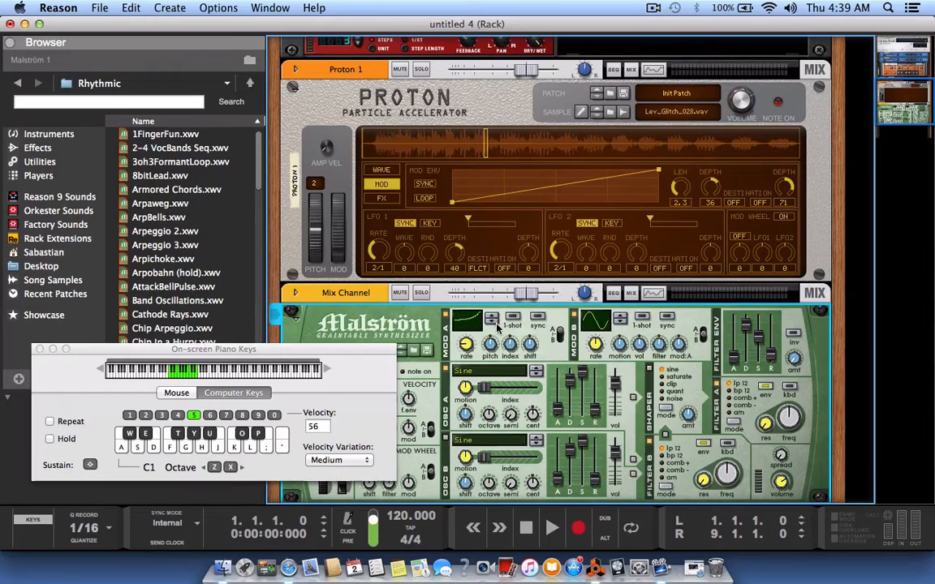
key("f")
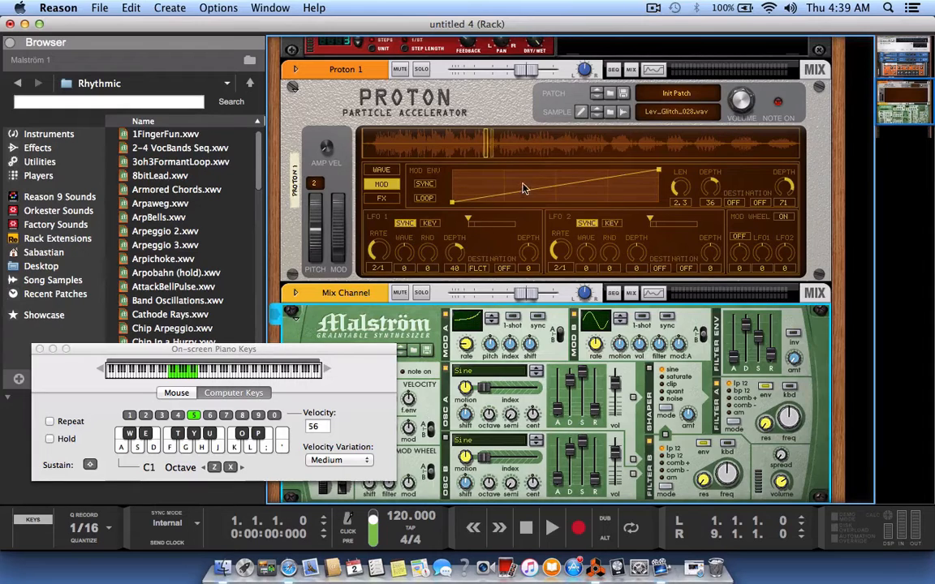
key("a")
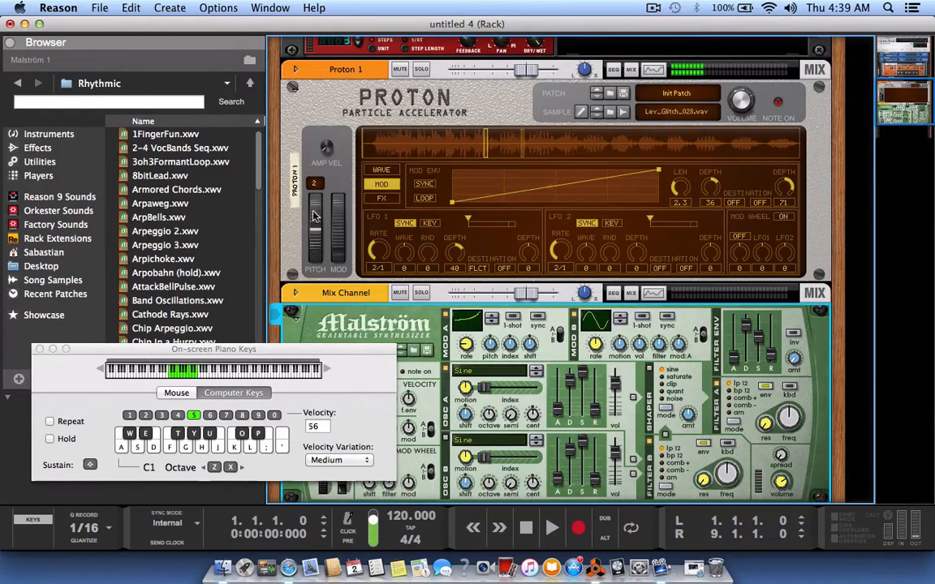
Step: Open the FX - Atmoshpheres folder of the Black Octopus Sound Leviathan pack on the Desktop
left_click(40, 266)
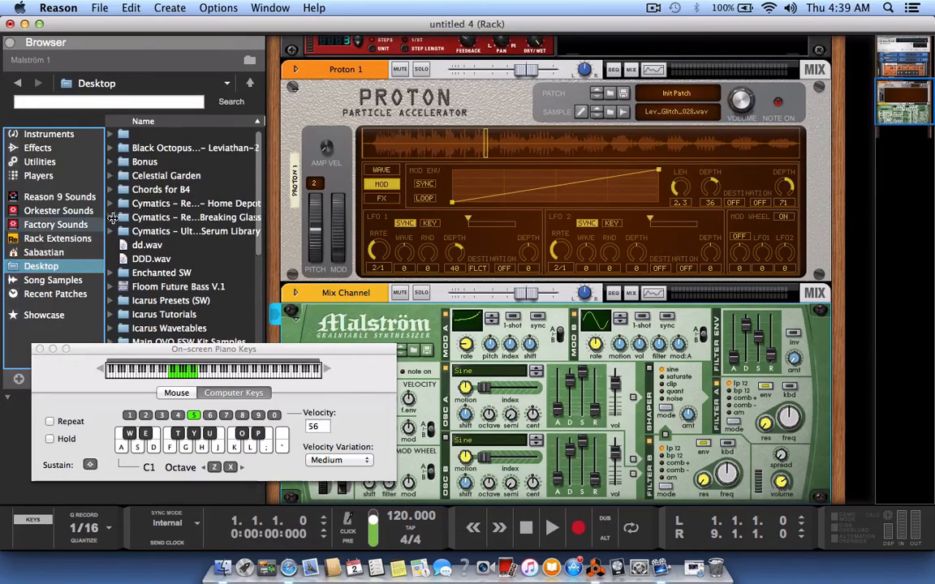
double_click(160, 148)
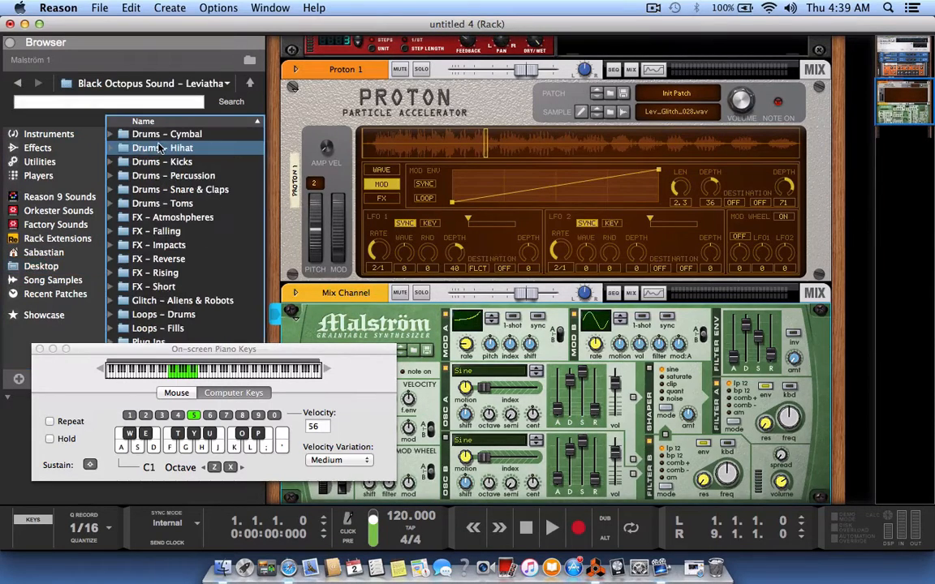
double_click(175, 219)
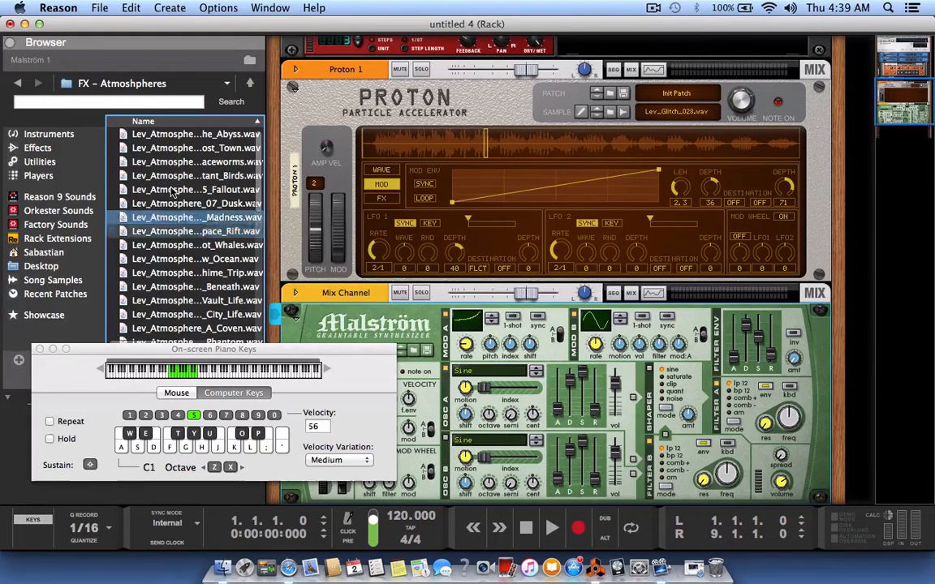
Step: Preview several atmosphere samples and load Lev_Atmosphere_04_Distant_Birds.wav into Proton
left_click(174, 231)
left_click_drag(150, 349, 296, 368)
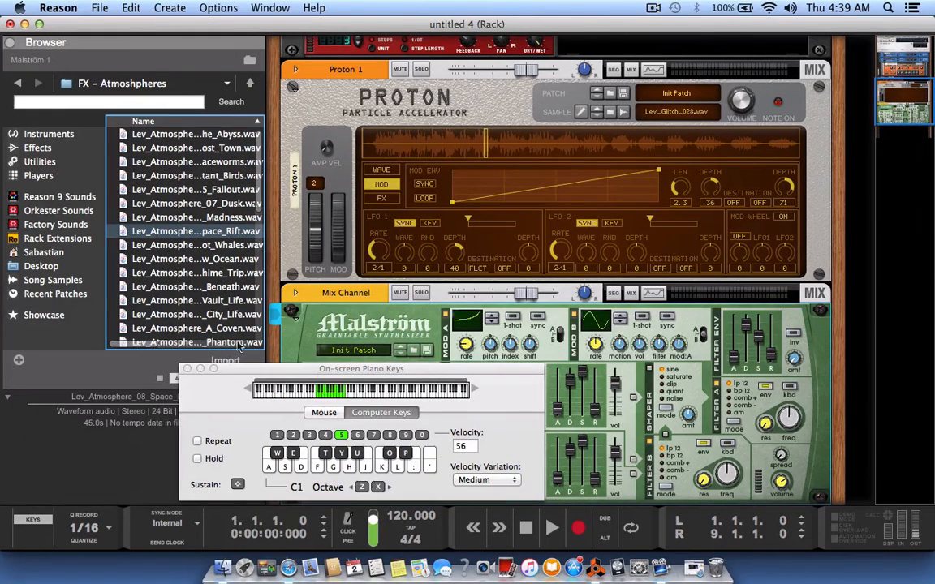
left_click(187, 315)
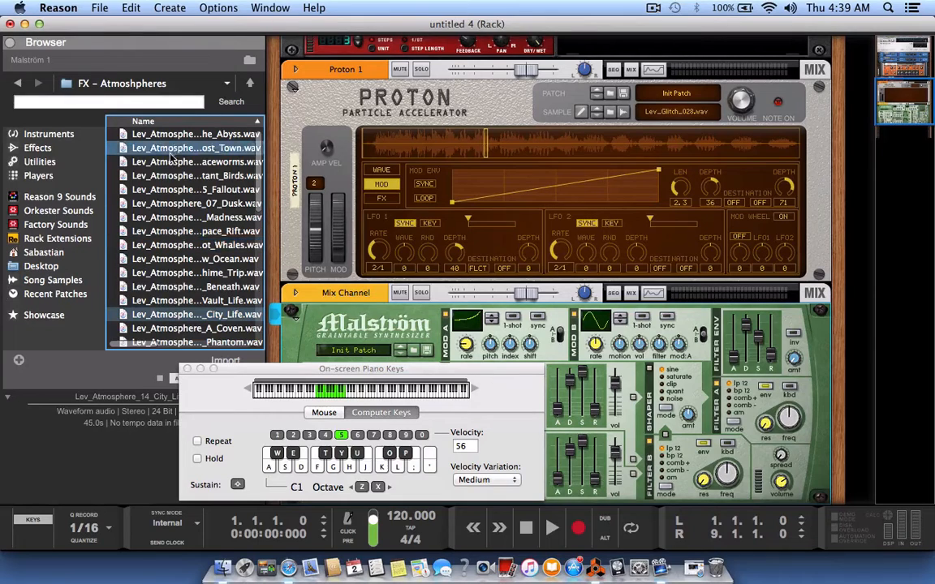
left_click(162, 187)
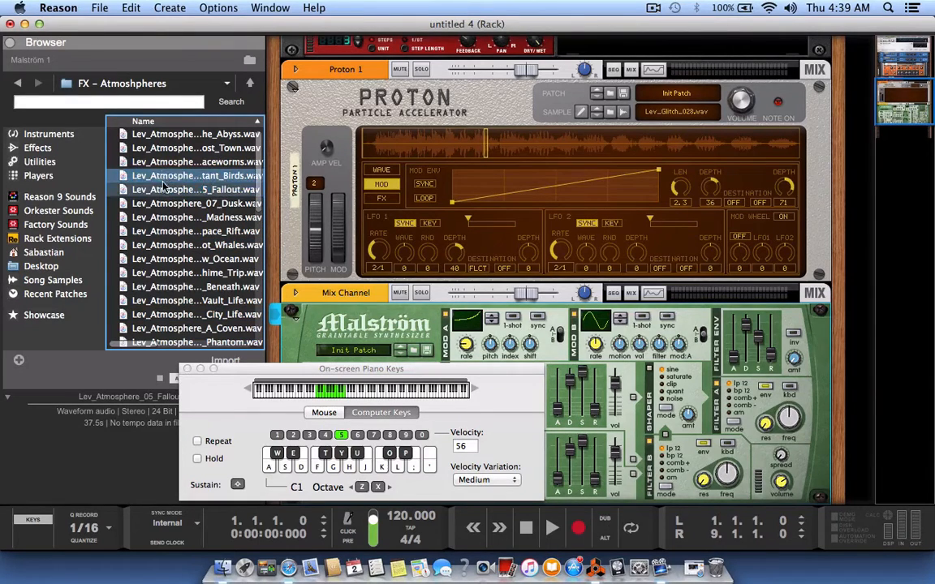
left_click(164, 179)
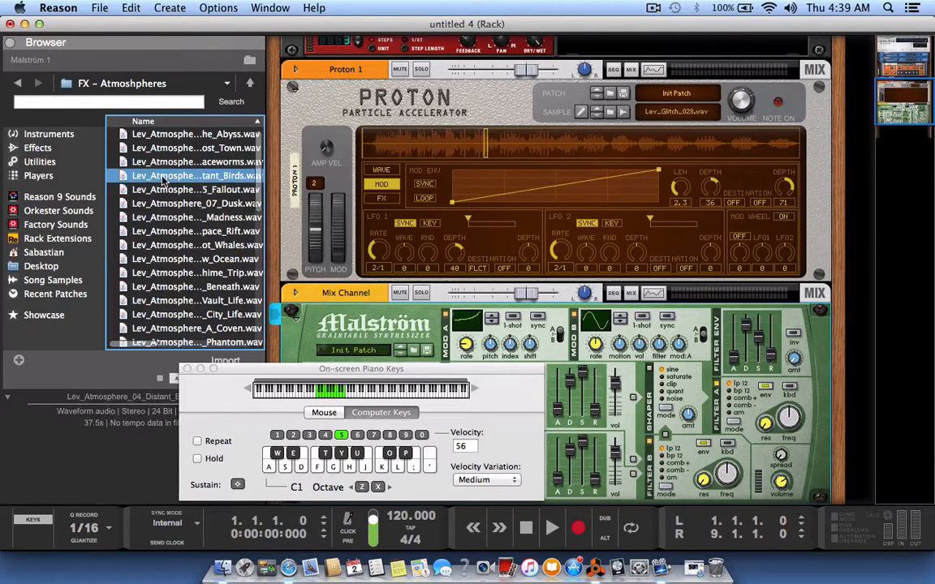
left_click_drag(164, 180, 440, 171)
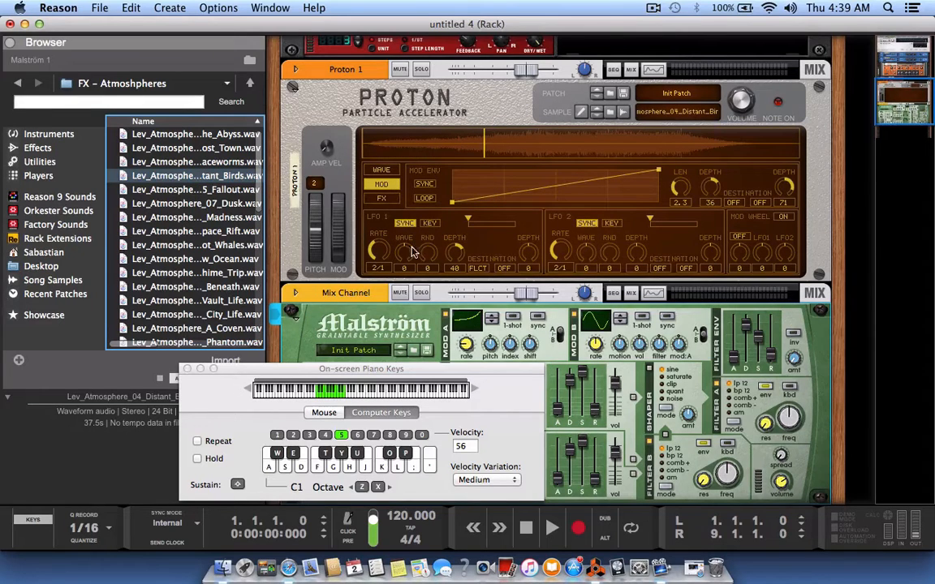
Step: Set Proton's LFO 1 rate to 3/1 and sweep the emitter position to 51 while playing notes
left_click(386, 251)
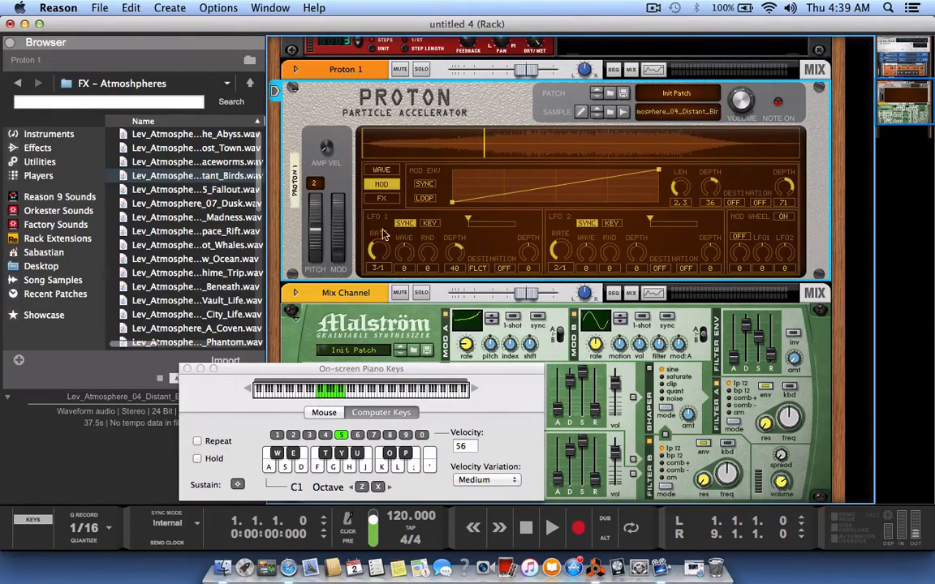
left_click(372, 171)
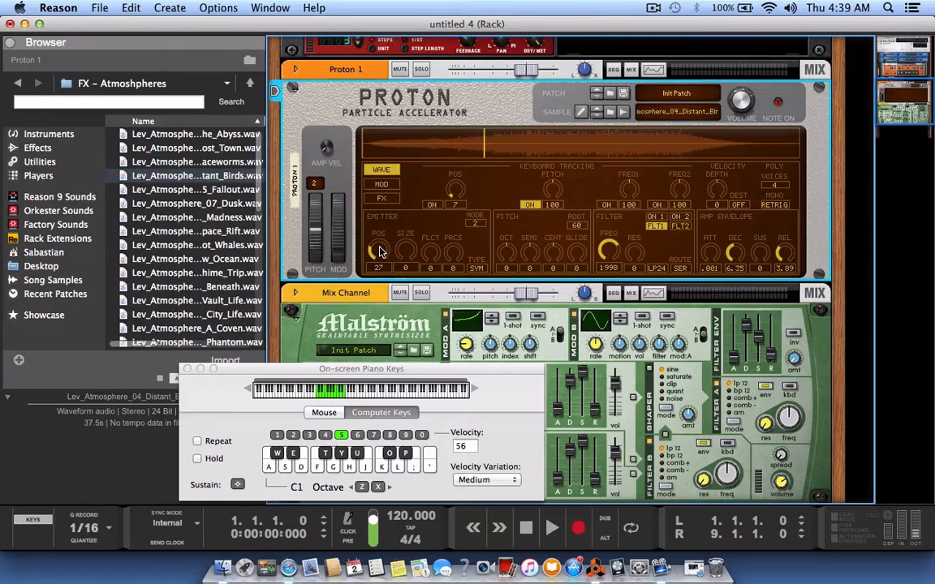
left_click_drag(380, 252, 380, 239)
left_click_drag(210, 371, 356, 370)
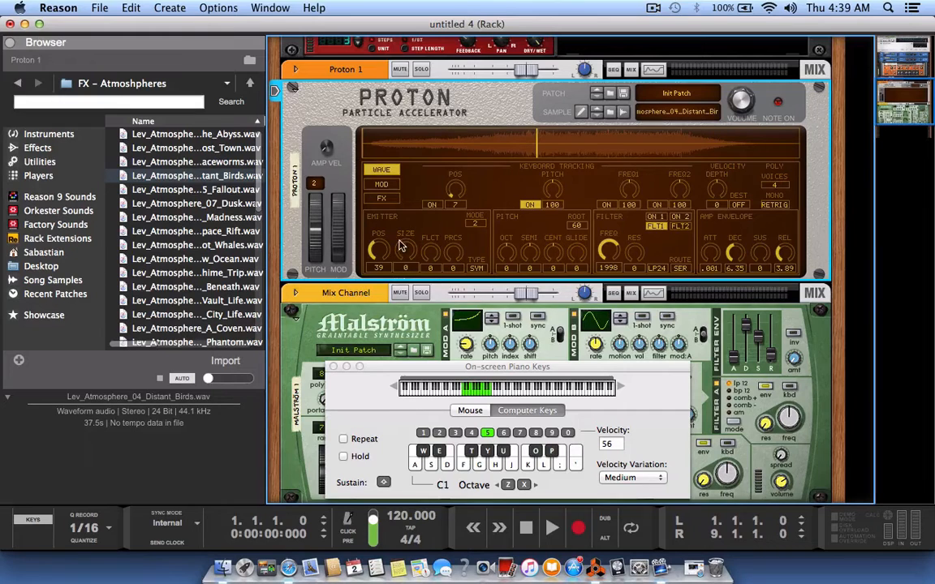
key("a")
key("a")
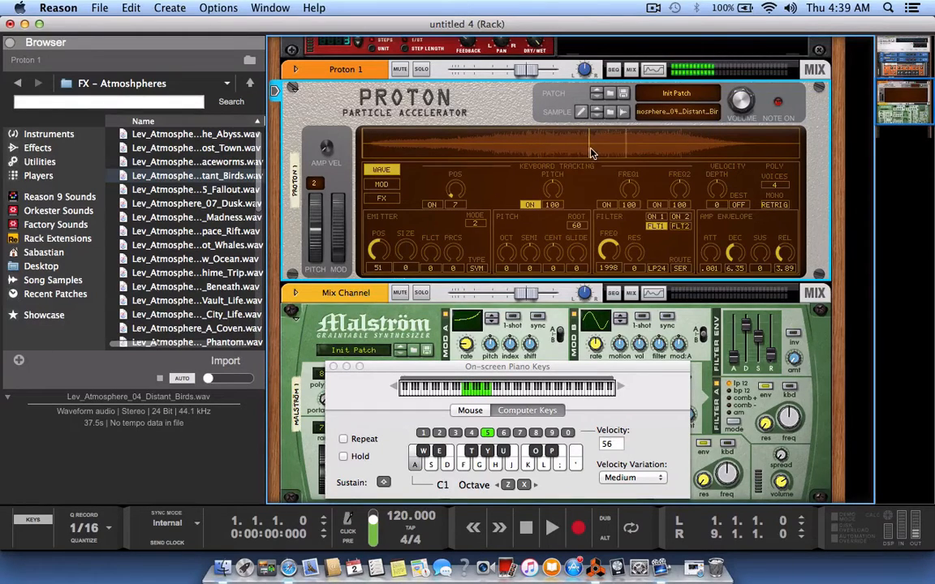
Step: Set Proton's emitter position to 55 and size to 44 while playing notes
left_click_drag(604, 149, 606, 150)
key("f")
key("f")
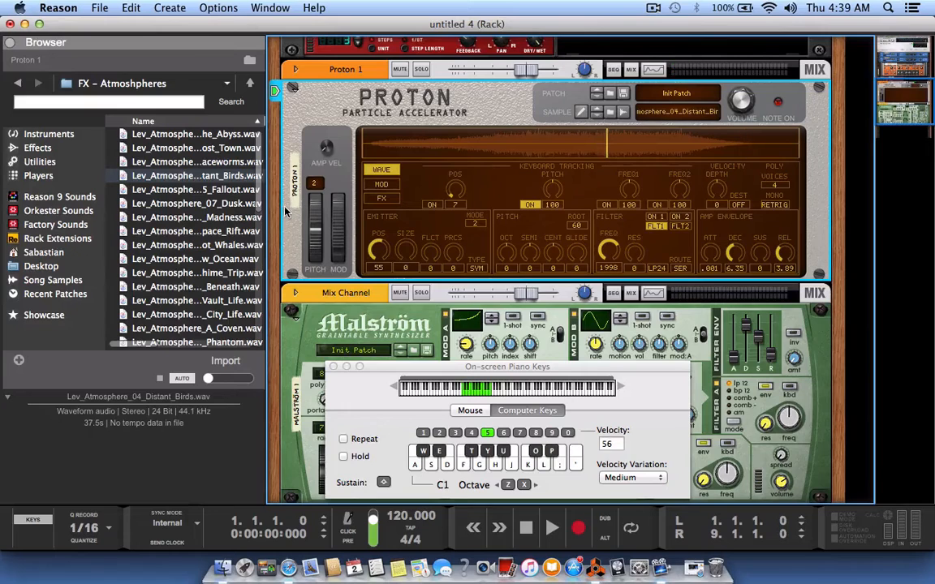
key("a")
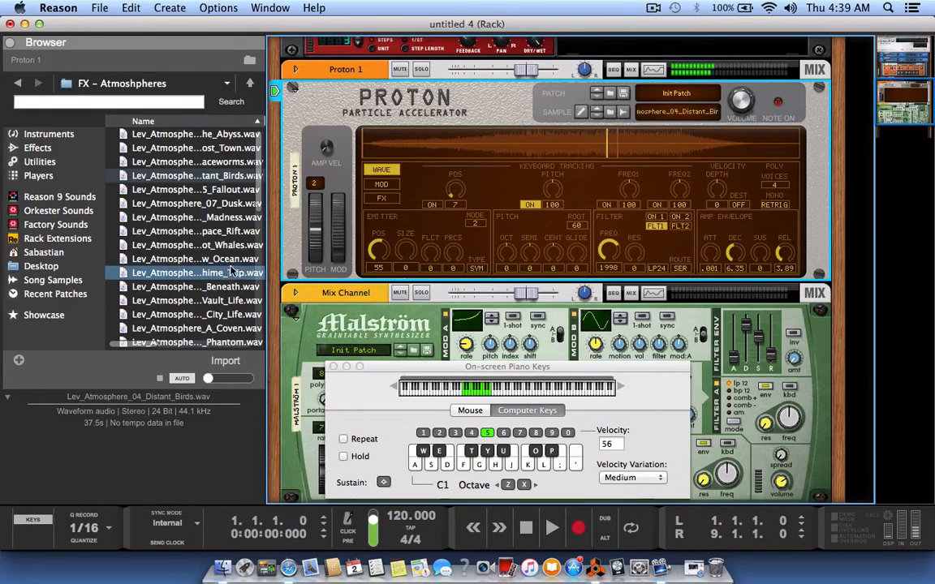
left_click(443, 320)
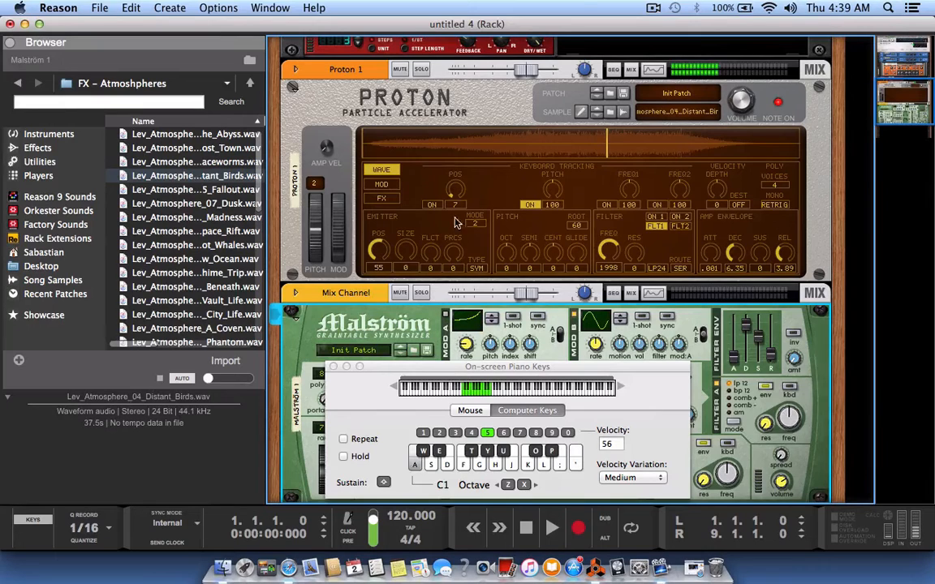
left_click_drag(381, 250, 403, 241)
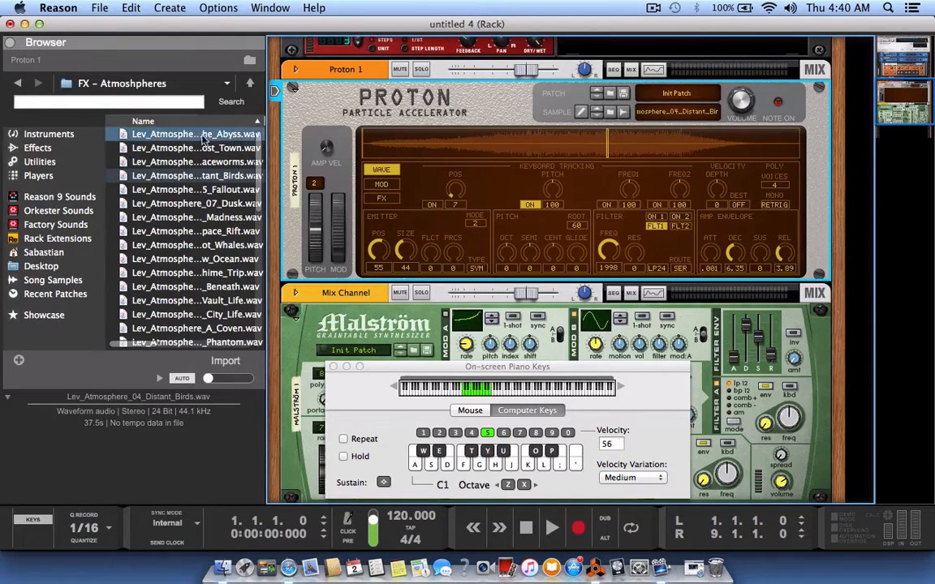
Step: Go back to the Black Octopus Sound Leviathan folder and open its FX - Short folder
left_click(257, 122)
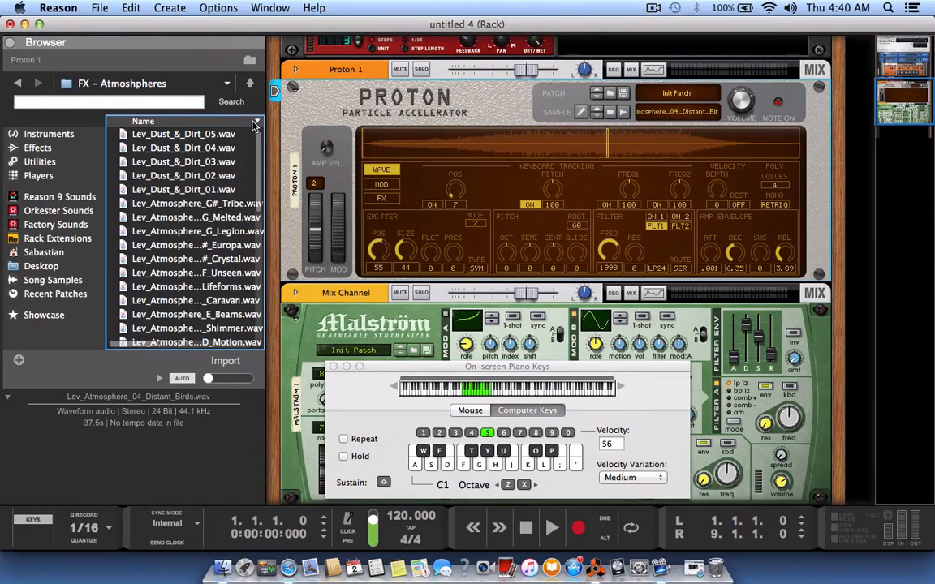
left_click(257, 121)
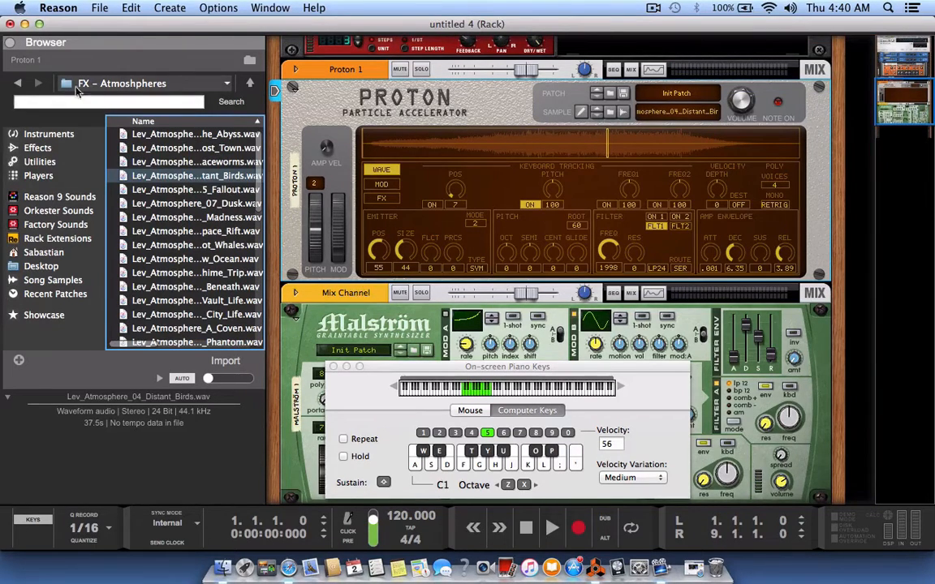
left_click(17, 83)
left_click(184, 275)
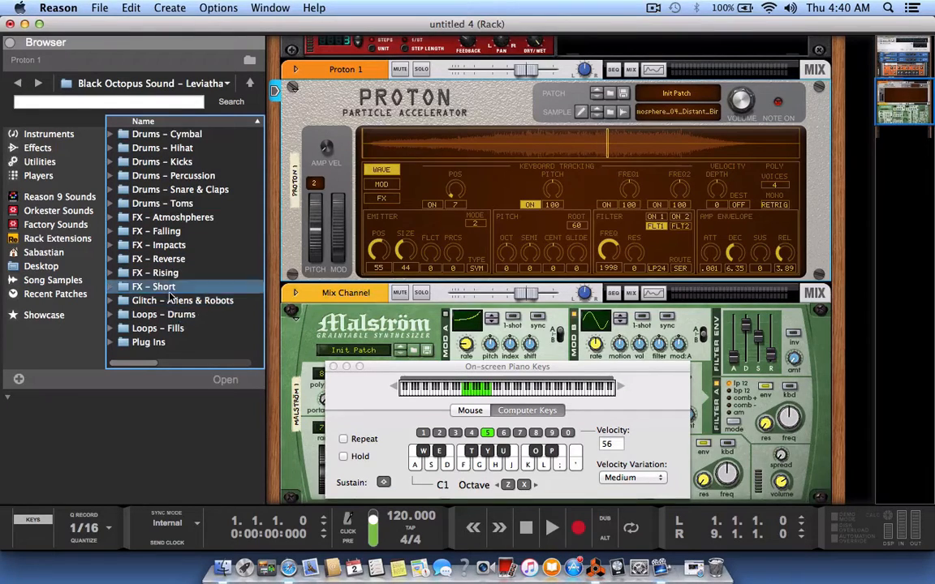
double_click(171, 292)
Step: Preview several short FX samples at a raised preview volume and load Lev_FX_Short_010.wav into Proton
left_click(154, 273)
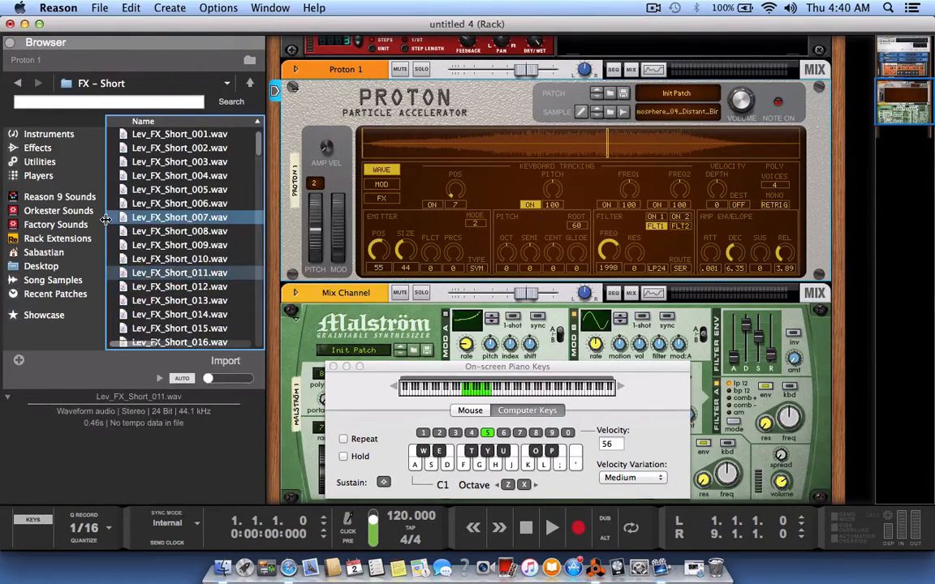
left_click(171, 231)
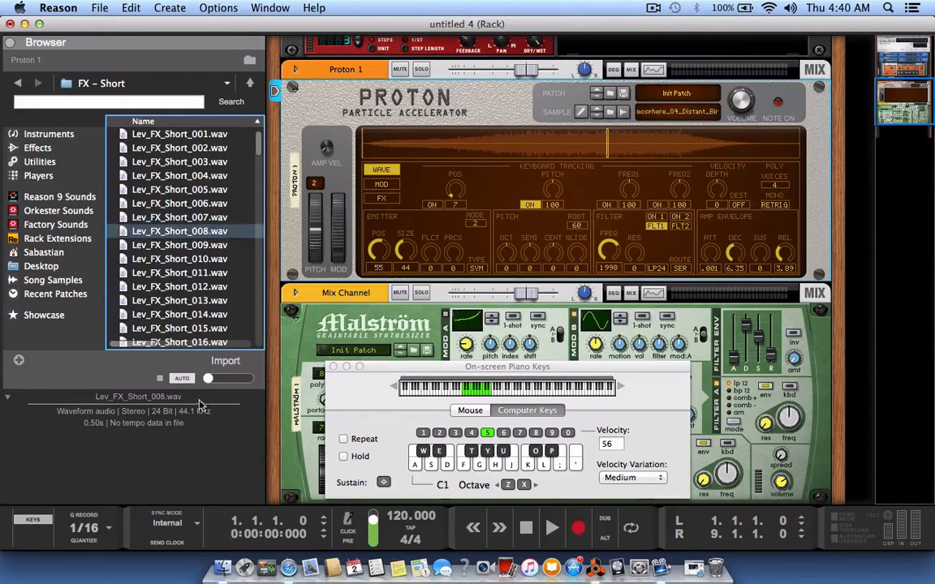
left_click_drag(220, 382, 224, 382)
left_click(175, 262)
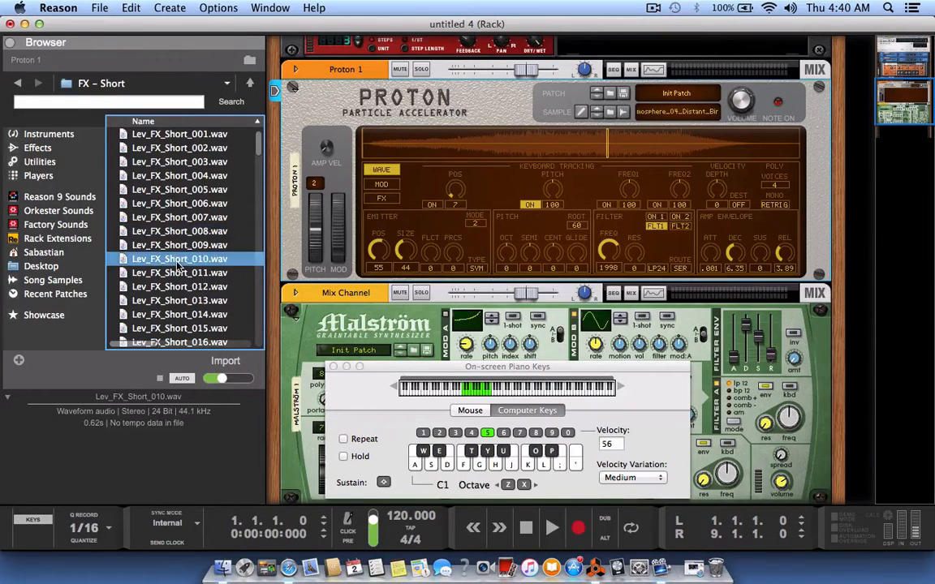
left_click_drag(163, 260, 552, 183)
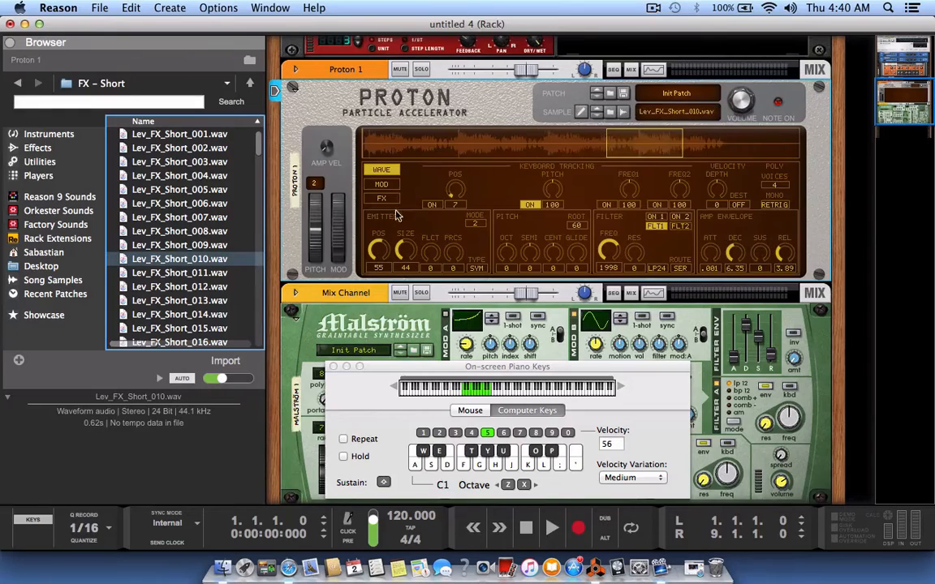
Step: Play the loaded sample and set Proton's keyboard tracking position amount to 11
key("f")
key("g")
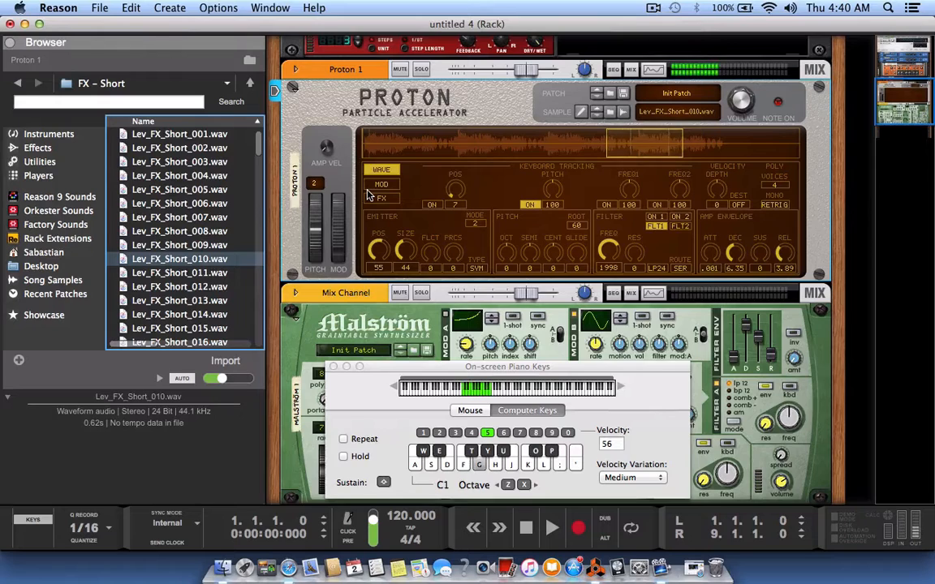
key("s")
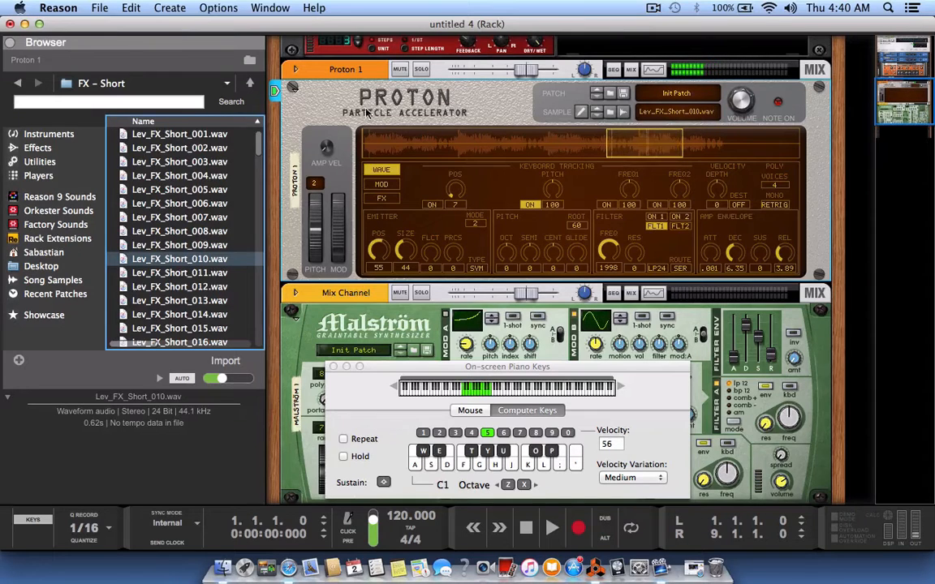
left_click(454, 193)
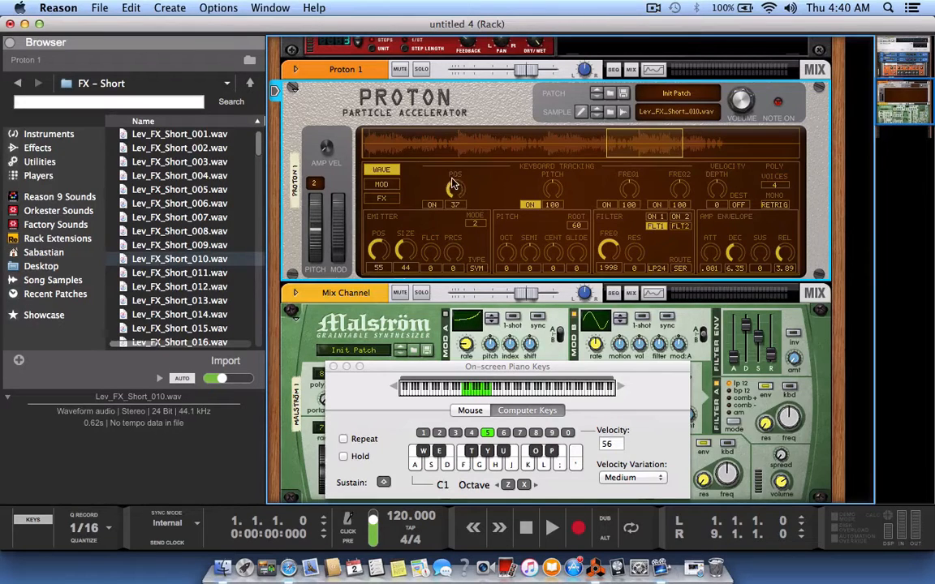
left_click_drag(454, 185, 441, 230)
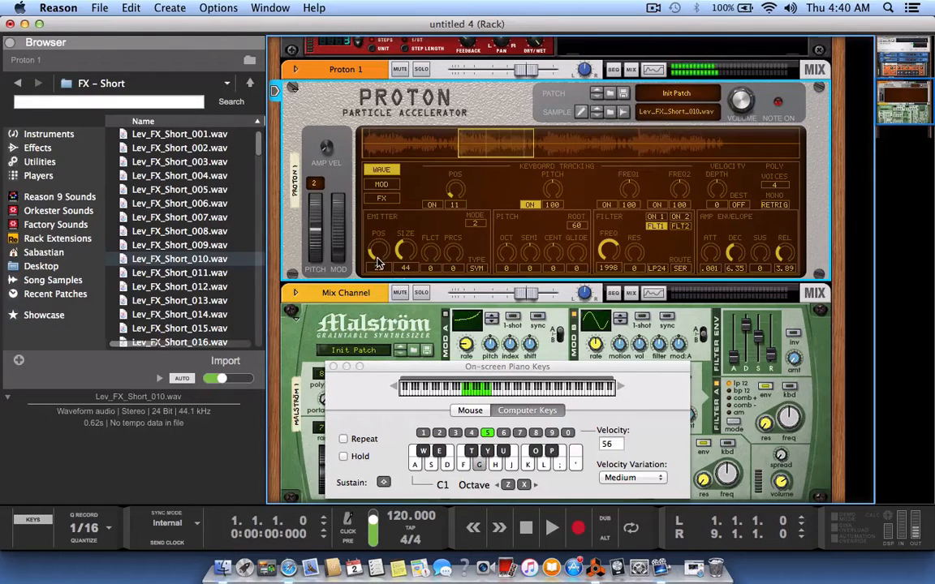
Step: Sweep Proton's emitter position to 57 and reduce the emitter size to 27 while playing notes
key("g")
key("g")
left_click_drag(381, 257, 379, 240)
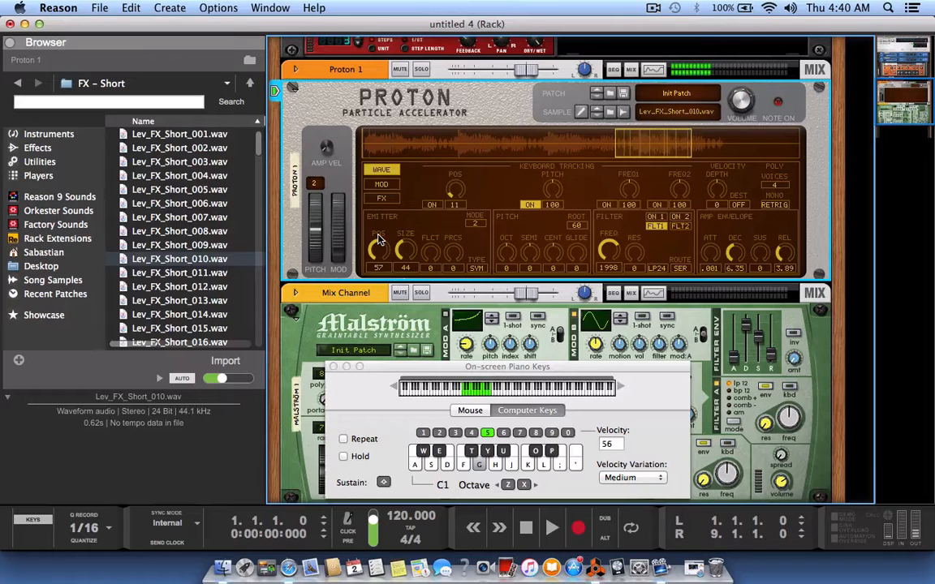
left_click_drag(410, 249, 408, 257)
key("g")
key("h")
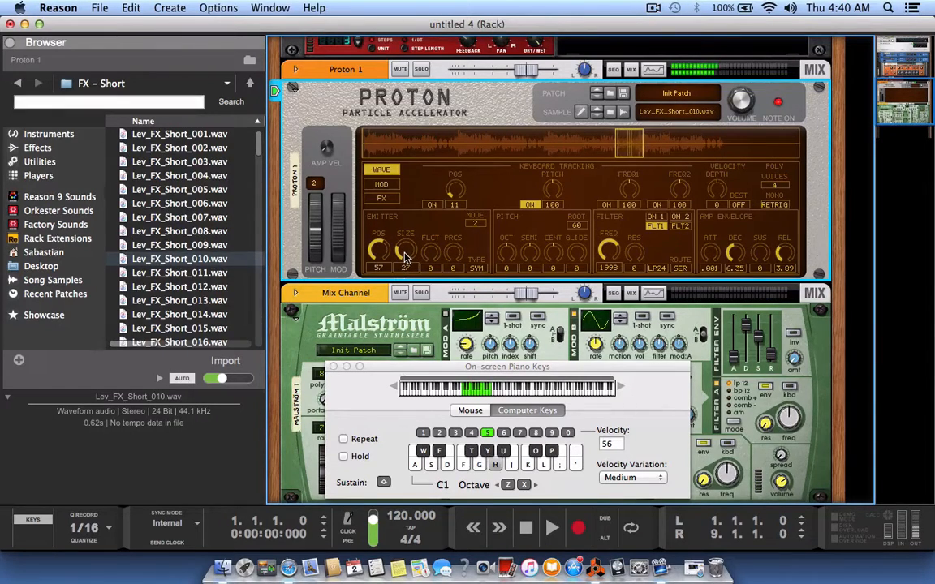
Step: Adjust the emitter's PRCS amount to 40 and play a note to hear it
left_click_drag(456, 258, 456, 235)
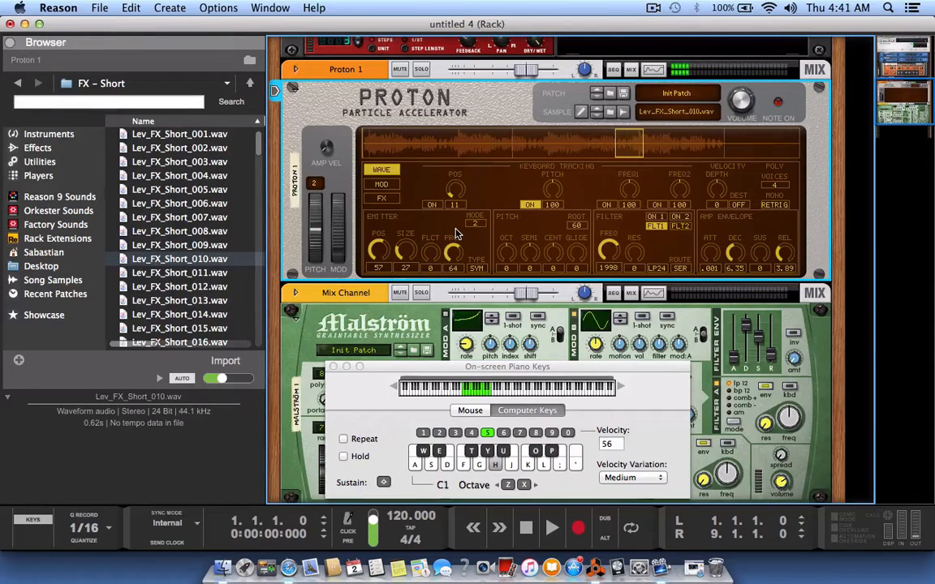
left_click_drag(455, 250, 455, 260)
key("s")
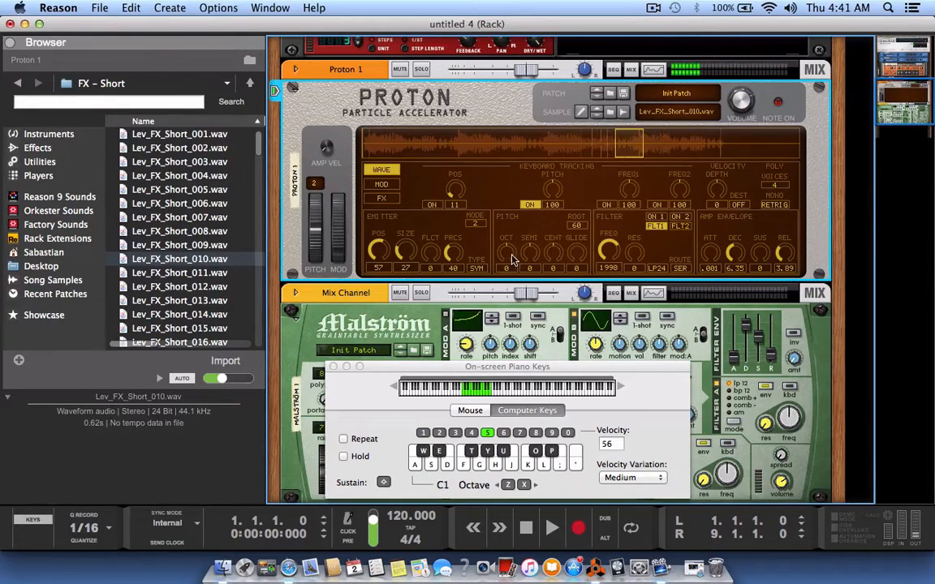
Step: Raise the on-screen piano range to C3 and set Proton's pitch octave to -1 while playing notes
left_click_drag(503, 250, 501, 242)
key("h")
key("x")
key("x")
key("a")
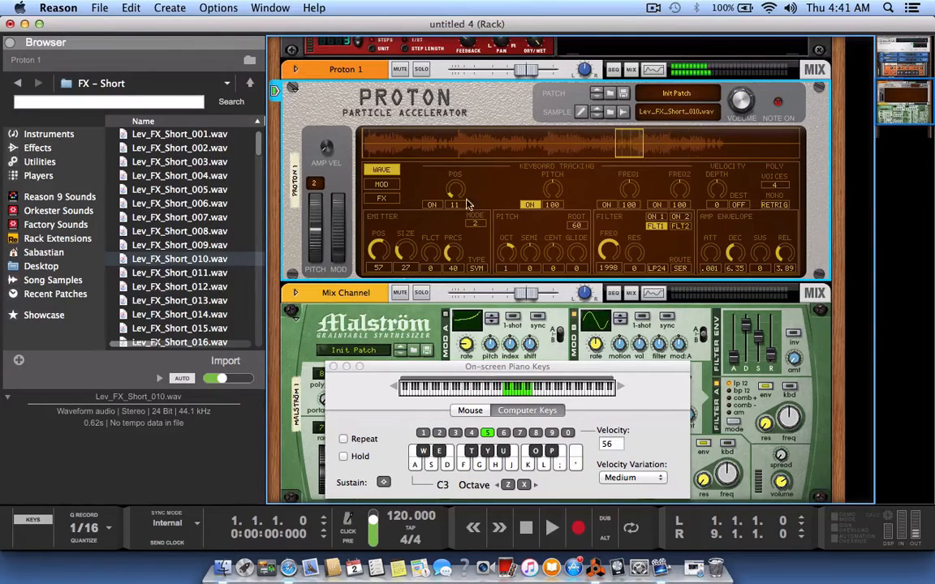
left_click_drag(508, 250, 507, 261)
key("a")
Step: Audition Proton's phaser effect with several notes and switch the phaser off
left_click(392, 199)
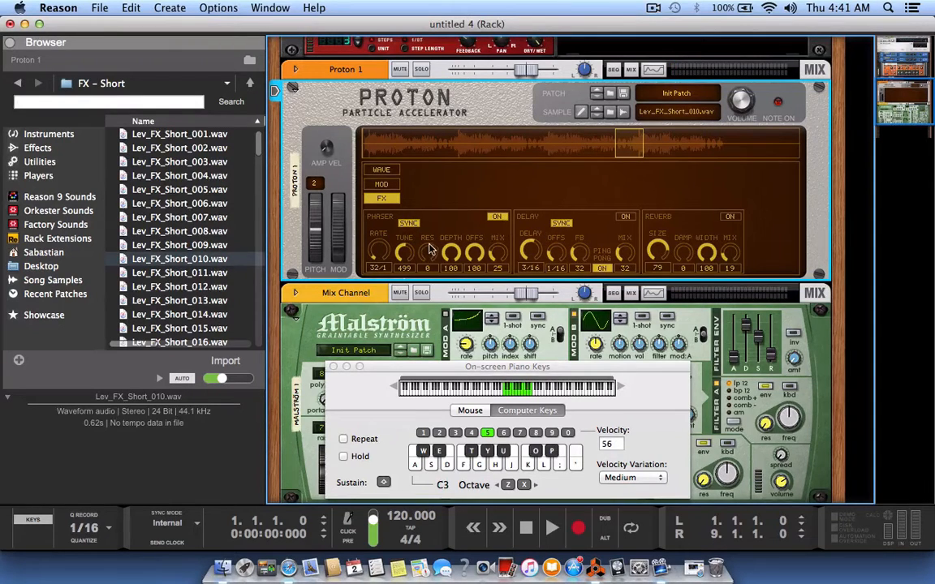
key("a")
key("f")
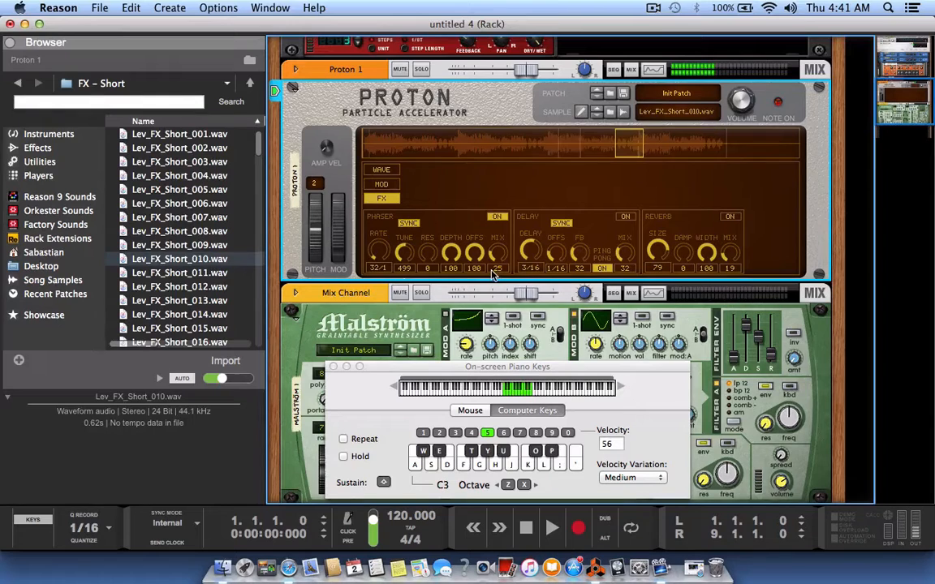
key("g")
key("a")
mouse_move(429, 251)
left_mouse_down()
mouse_move(426, 230)
mouse_move(430, 265)
left_mouse_up()
key("a")
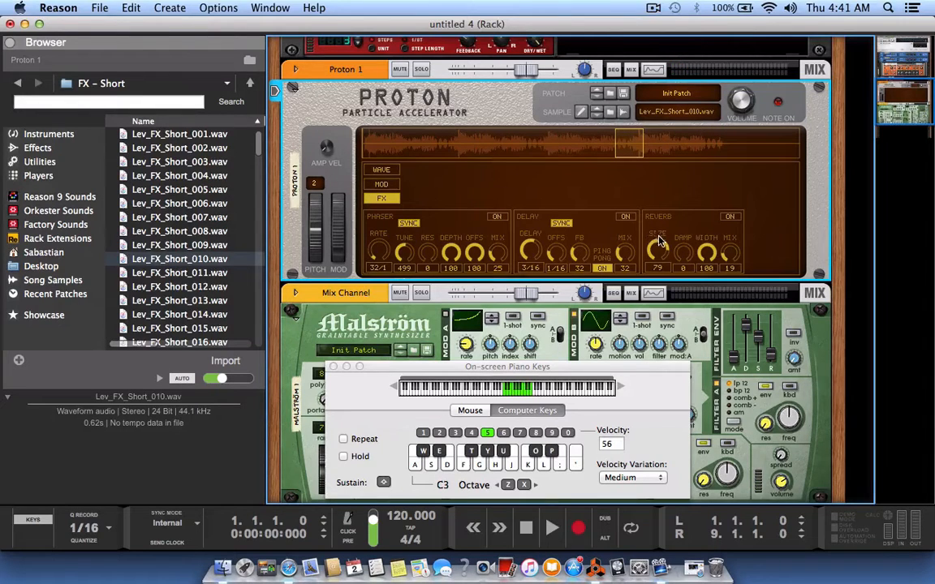
Step: Return to Proton's wave settings and play several notes to listen to the current sound
left_click(381, 170)
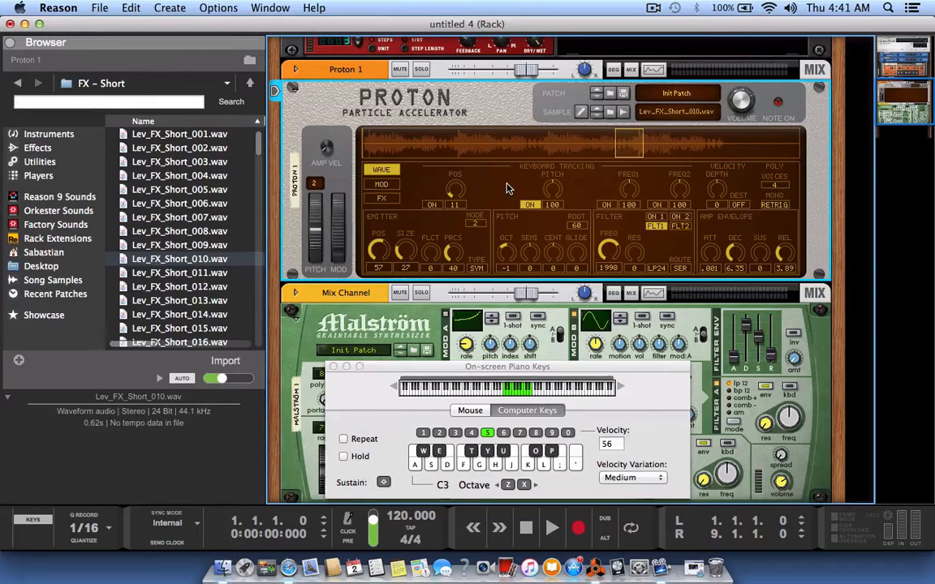
key("a")
key("g")
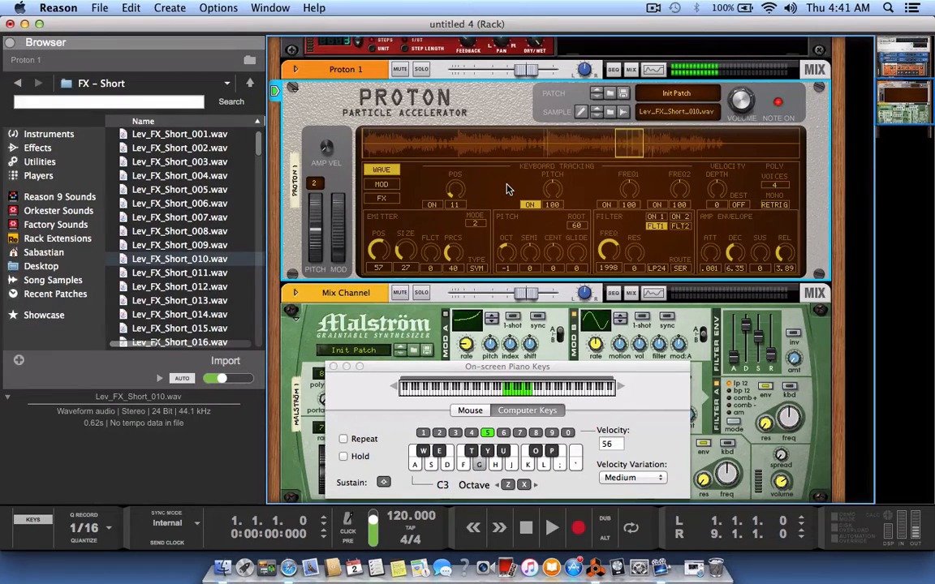
key("d")
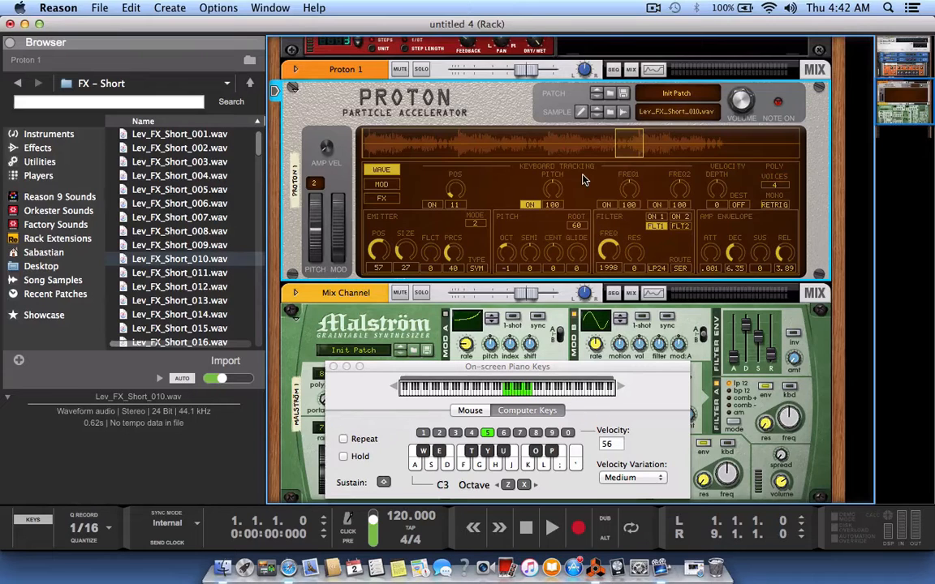
key("a")
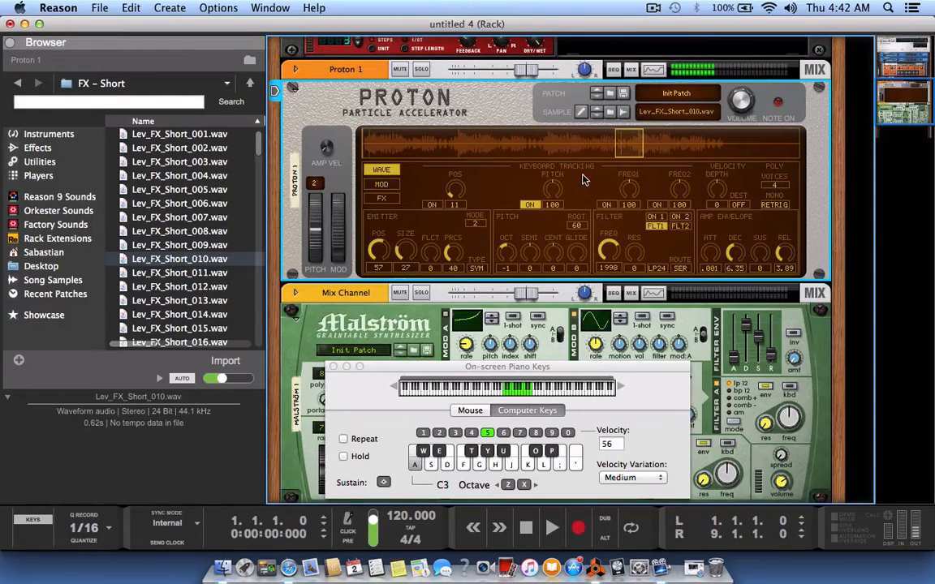
key("f")
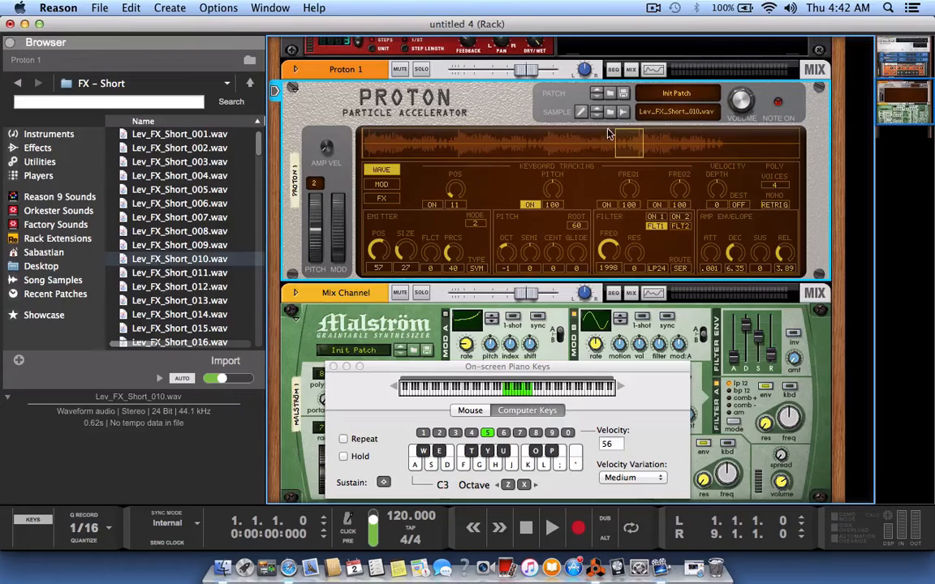
Step: Open Lev_FX_Short_010.wav from Proton in the sample editor and reverse it
left_click(581, 111)
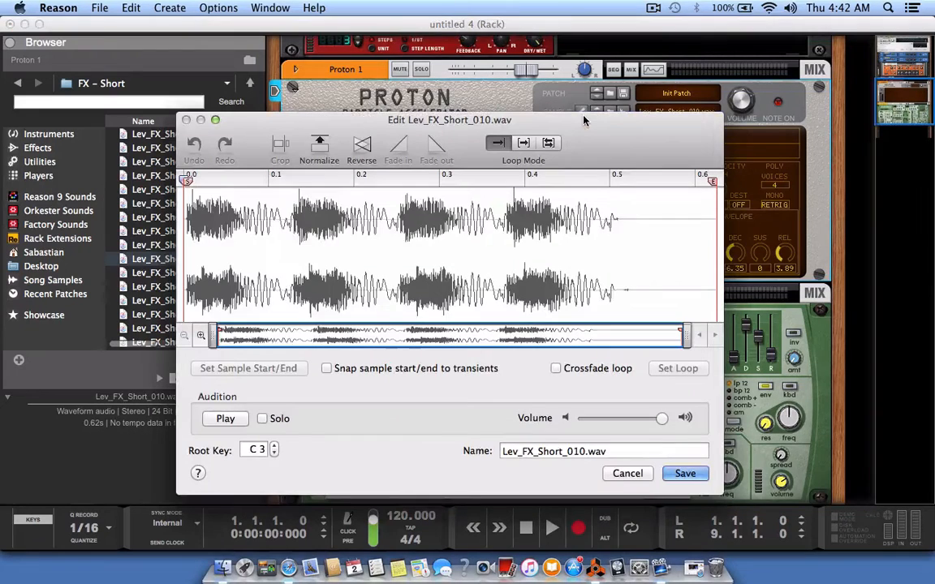
left_click(365, 145)
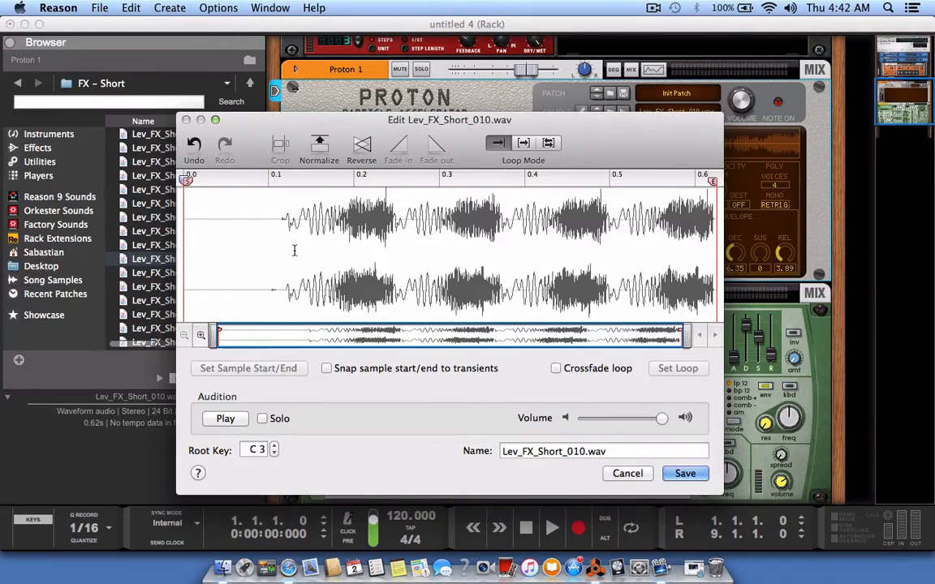
left_click_drag(284, 225, 169, 227)
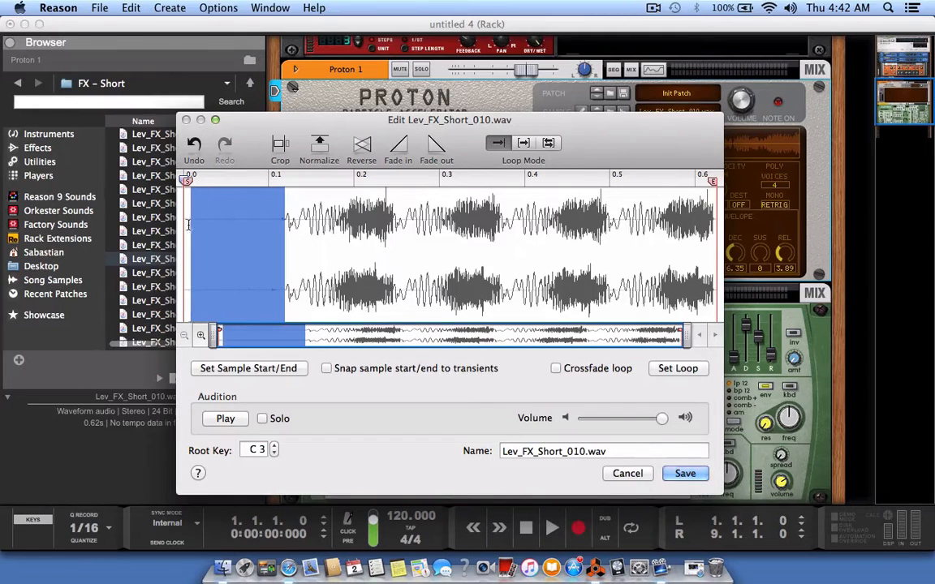
left_click(380, 253)
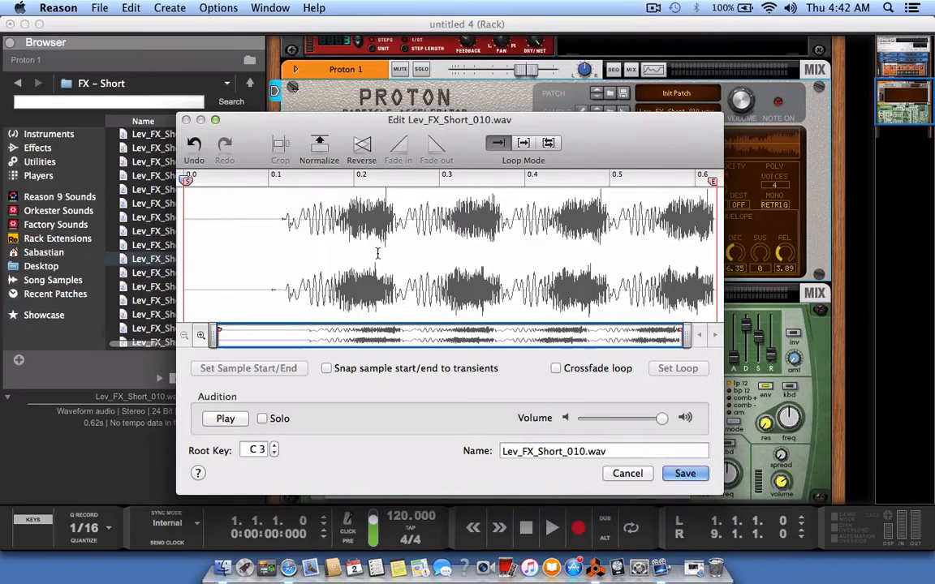
Step: Crop the reversed sample to the section from about 0.16 to 0.33 seconds and save the edit
left_click_drag(319, 203, 462, 219)
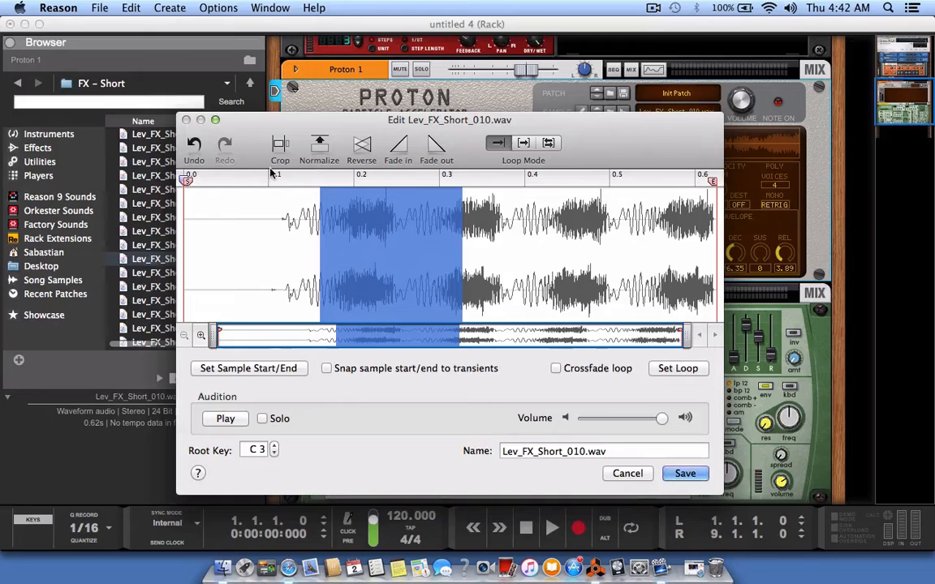
left_click(280, 146)
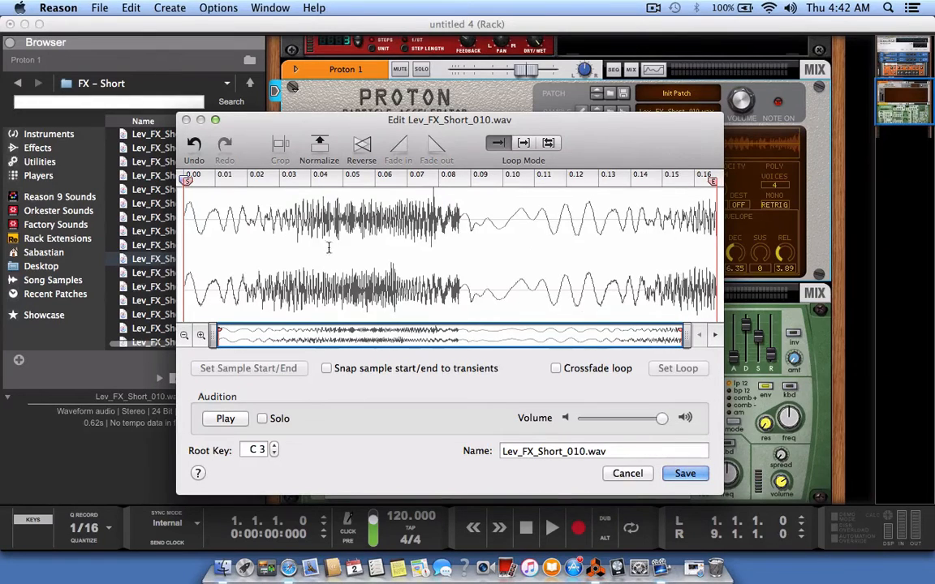
left_click(686, 475)
left_click(678, 473)
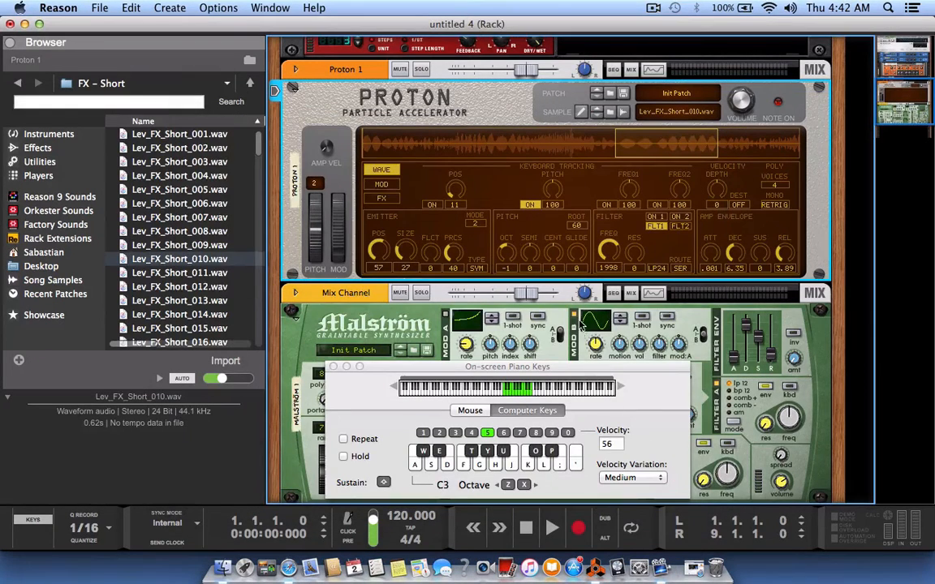
Step: Audition the cropped sample with a couple of notes and move Proton's emitter position to 40
key("d")
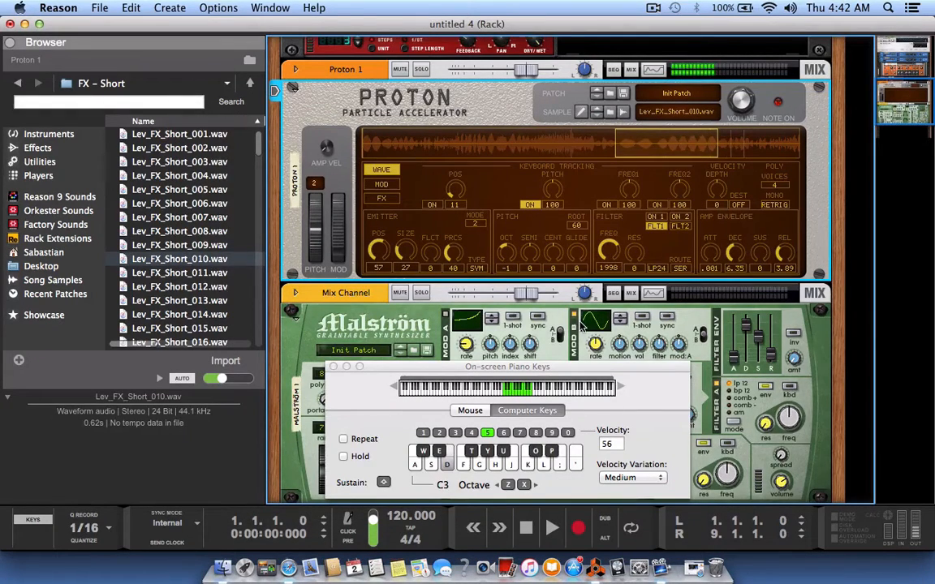
key("f")
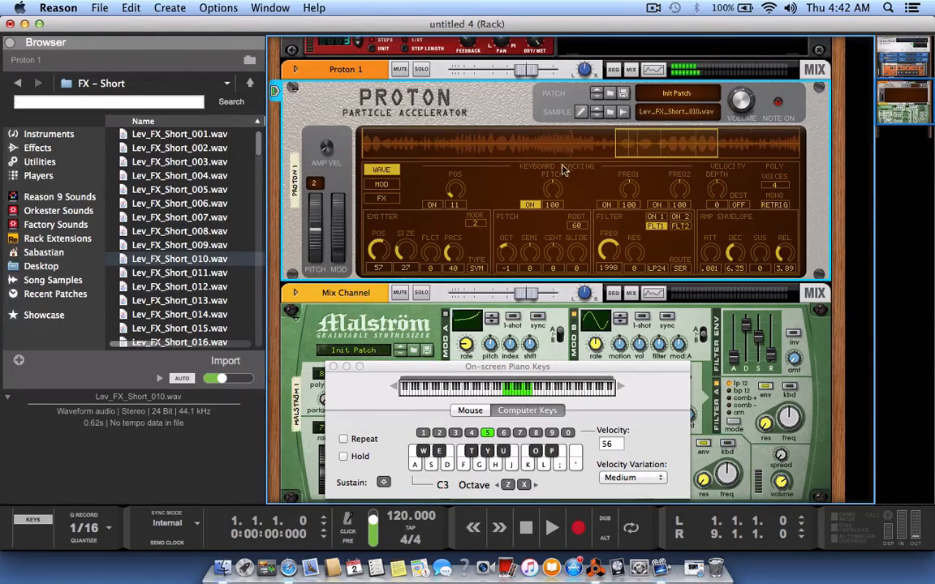
left_click_drag(625, 149, 539, 142)
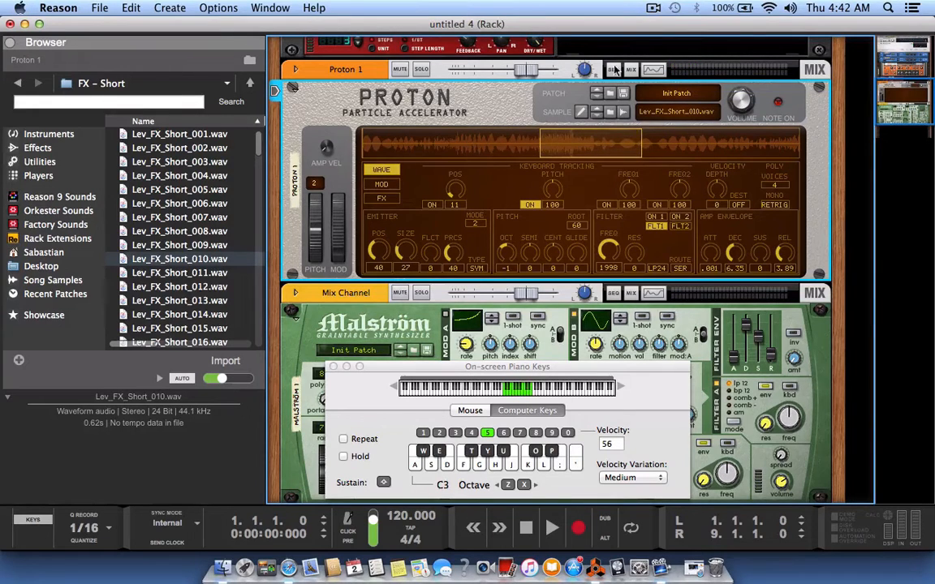
Step: Inspect the cropped Lev_FX_Short_010.wav in the sample editor, close it without changes, and play notes to hear the result
left_click(580, 112)
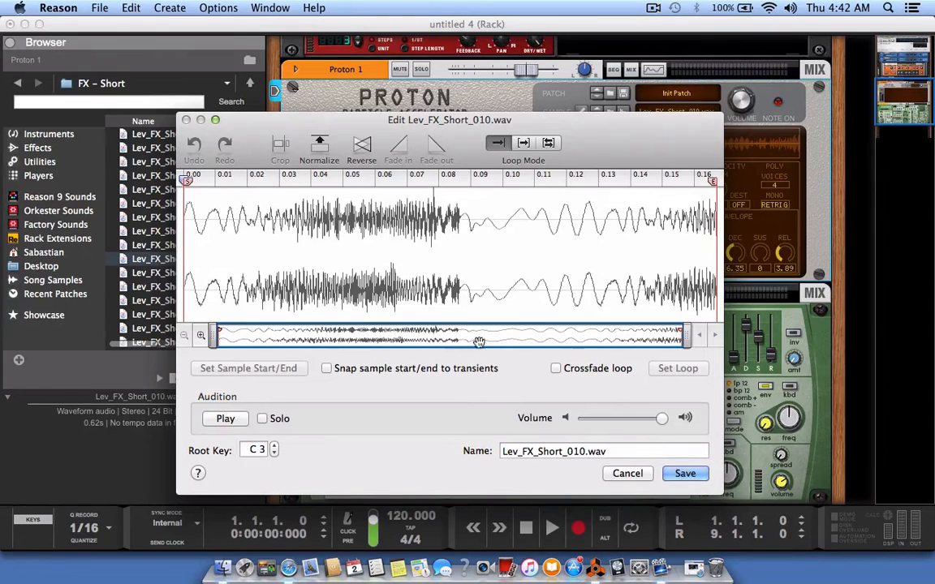
left_click(622, 473)
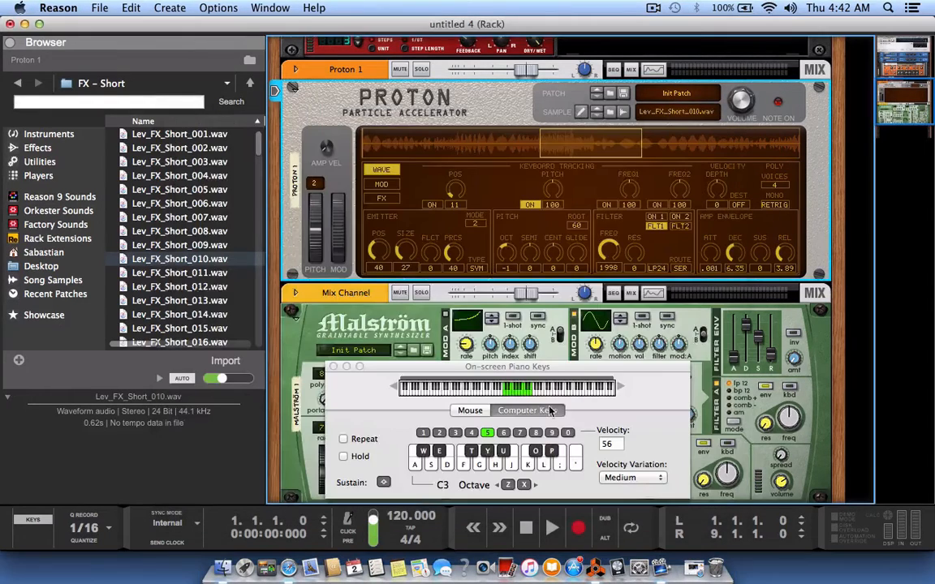
key("s")
key("d")
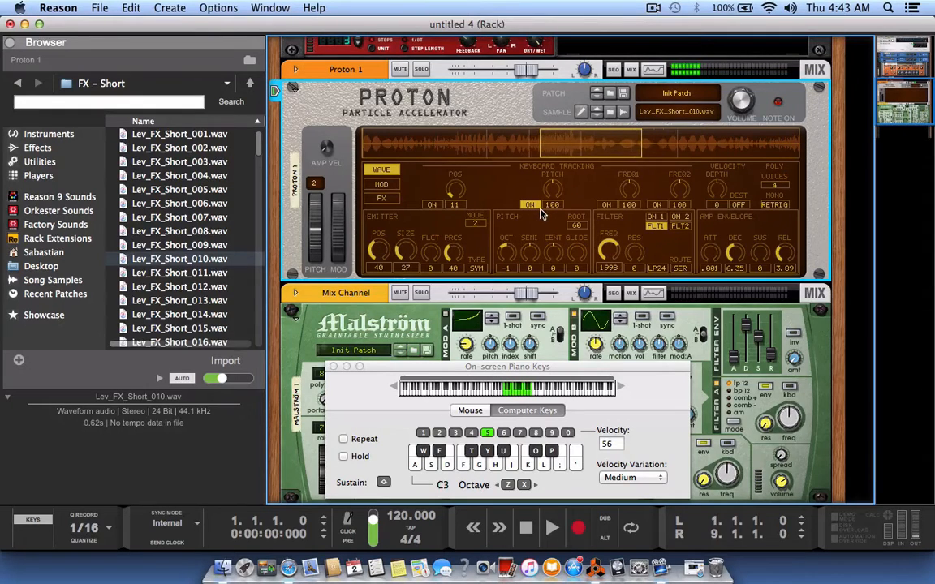
Step: Browse from the FX - Short folder to the Glitch - Aliens & Robots folder of the Black Octopus Sound - Leviathan-2 pack
left_click(227, 202)
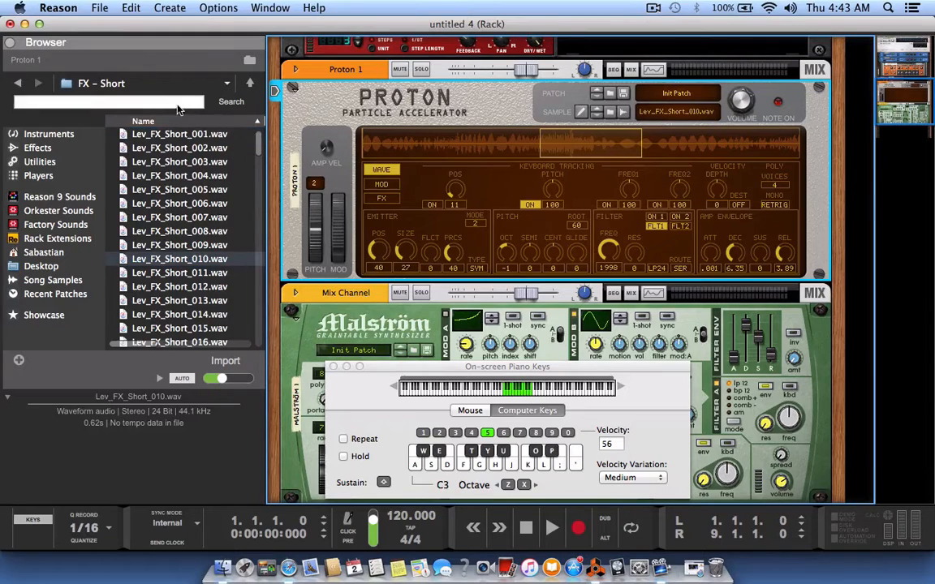
left_click(249, 85)
left_click(249, 84)
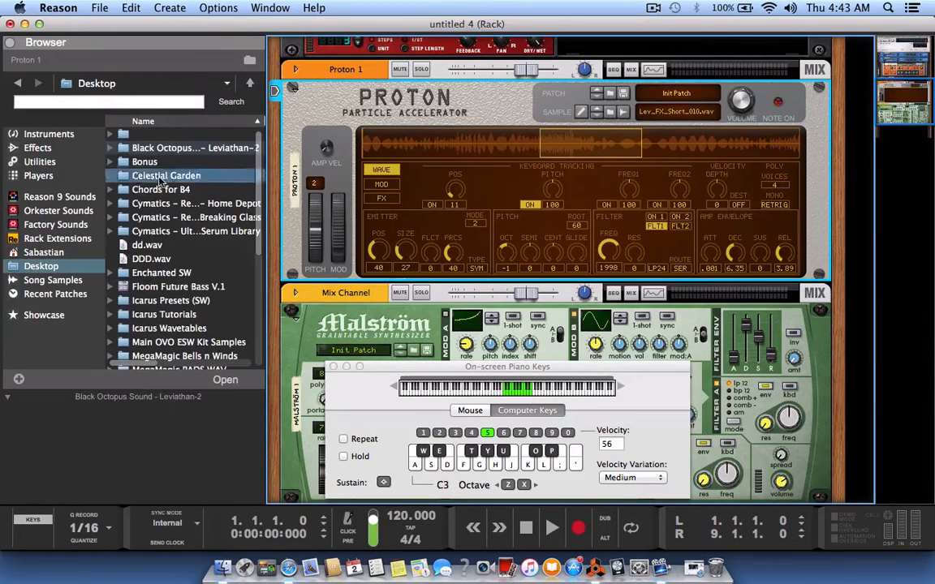
double_click(157, 152)
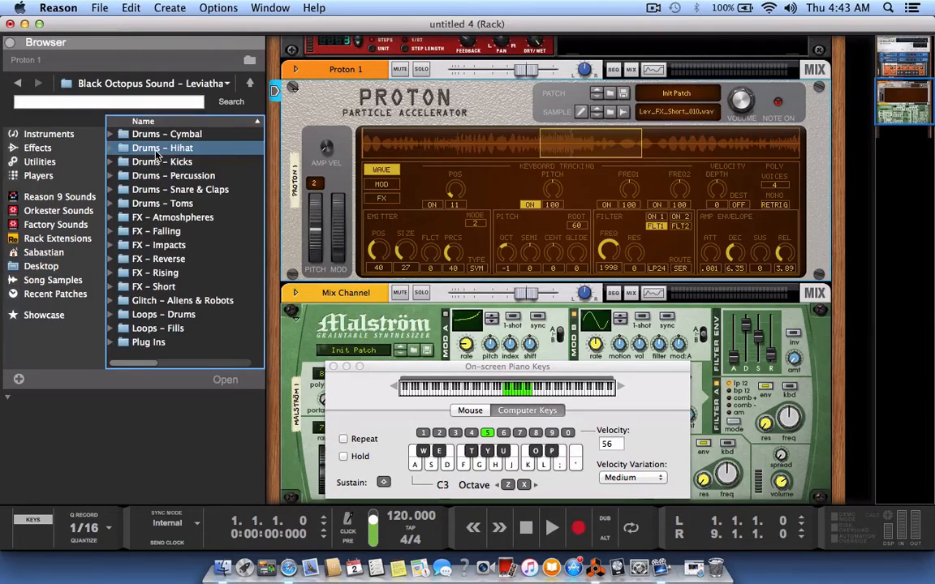
double_click(182, 303)
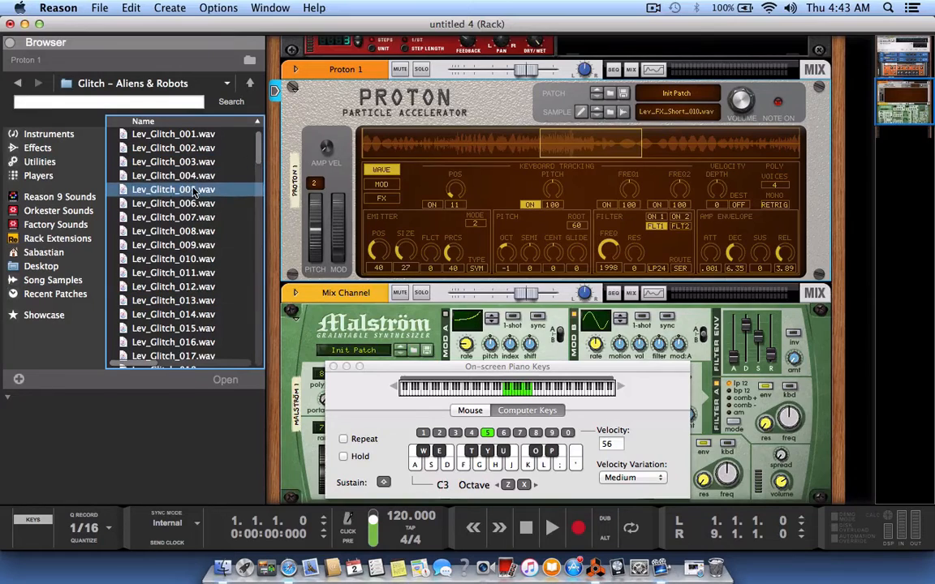
Step: Preview several glitch samples and load Lev_Glitch_011.wav into Proton
left_click(183, 190)
left_click(193, 272)
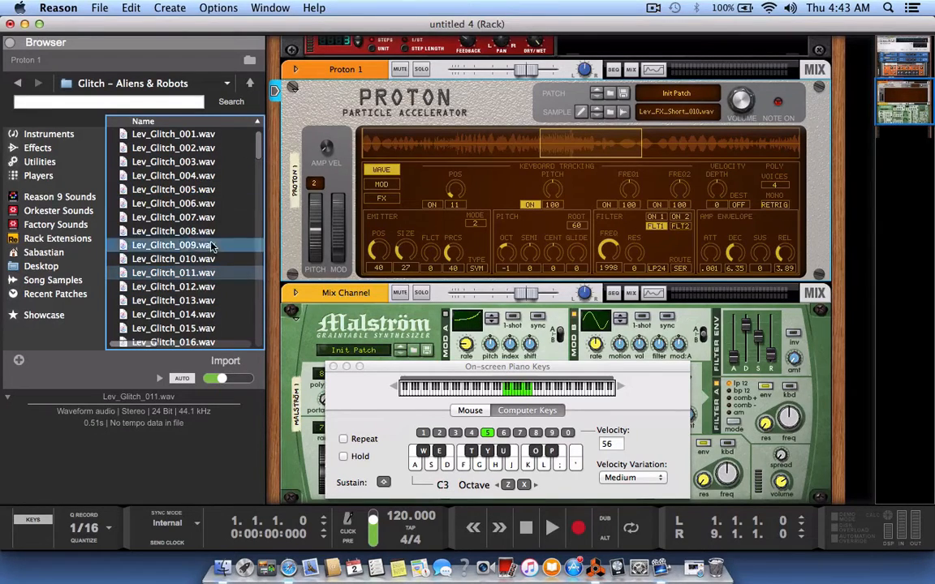
left_click(193, 300)
left_click(187, 273)
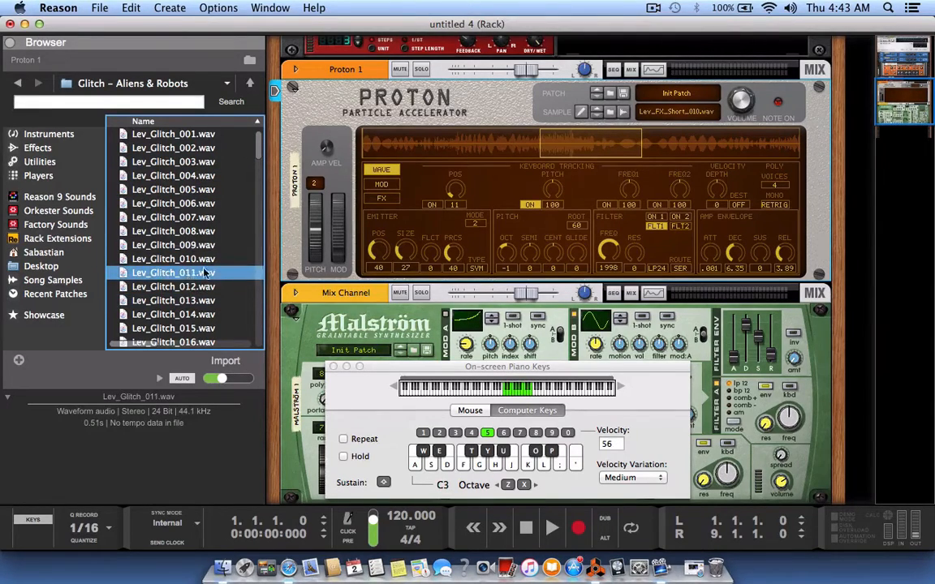
left_click_drag(205, 275, 396, 143)
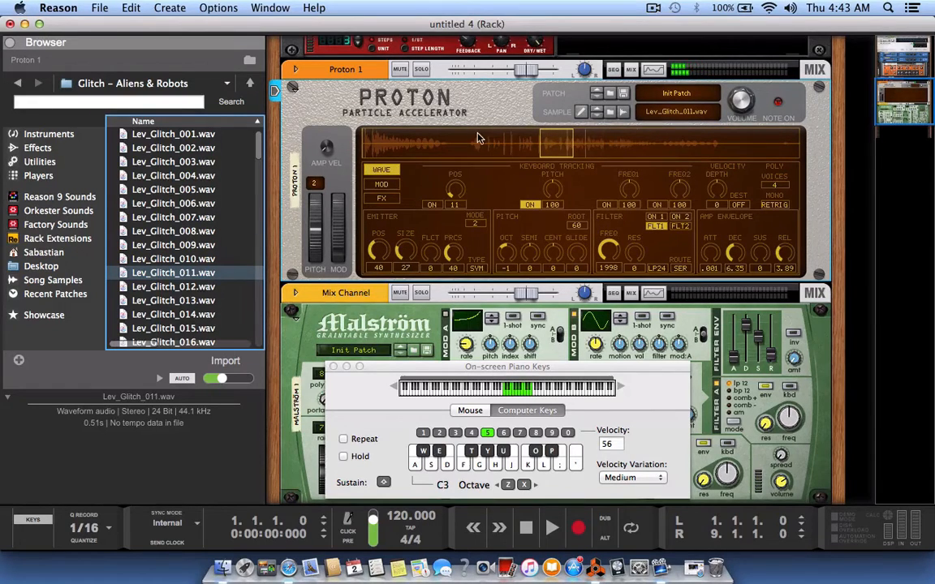
Step: Move Proton's emitter position to the start of the sample at 0, and raise the computer-key octave to C4
left_click(556, 151)
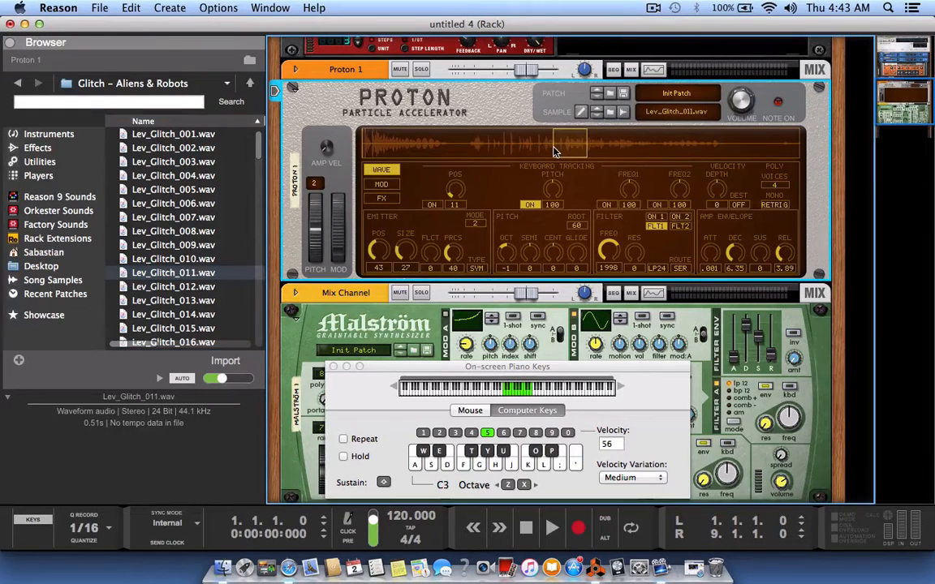
left_click_drag(539, 154, 406, 122)
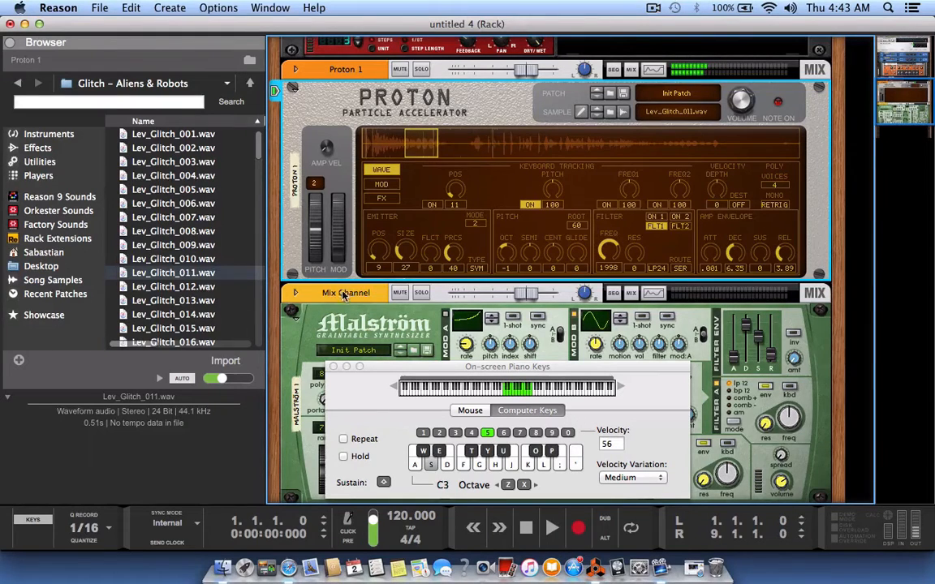
key("x")
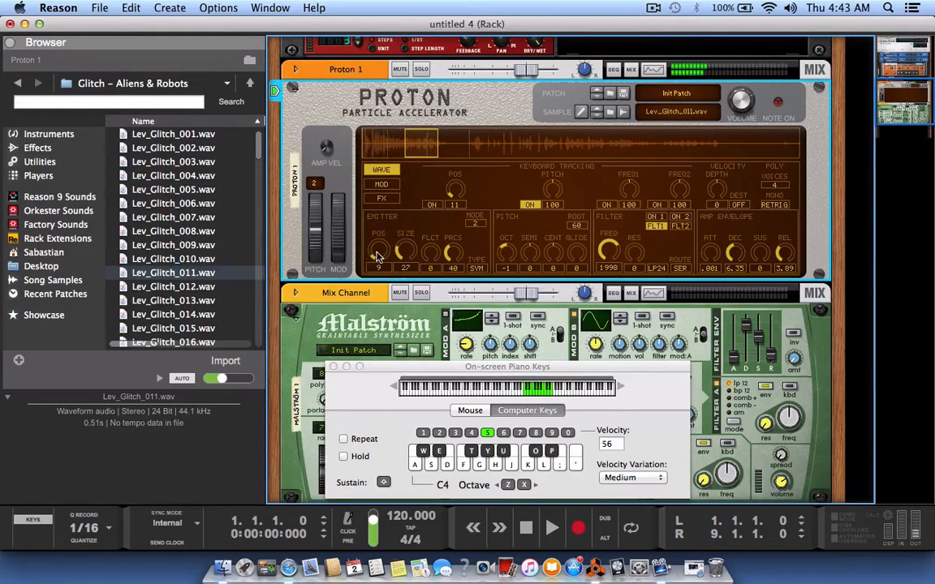
left_click_drag(377, 260, 378, 276)
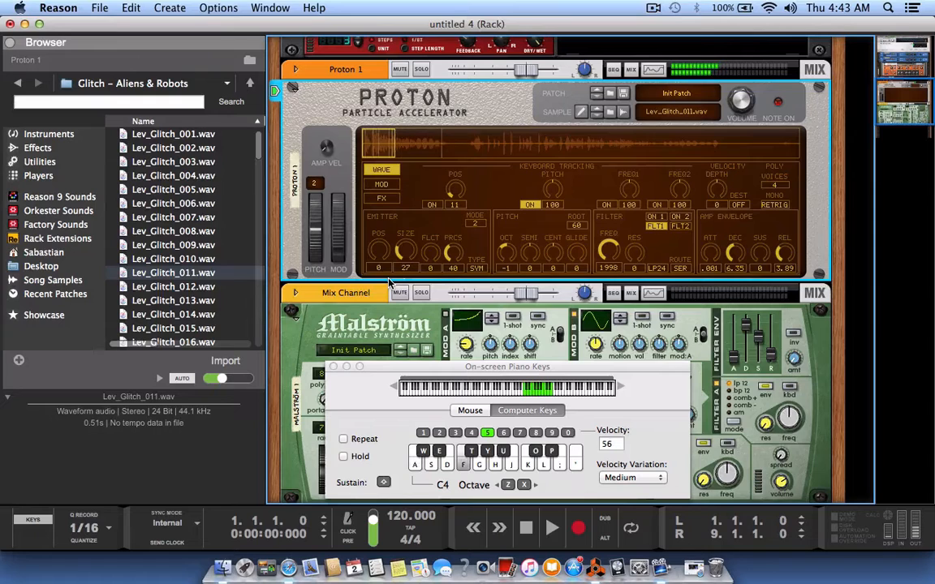
Step: Switch the emitter to mode 1 and set its position to 5 and particle life to 27 while auditioning notes
left_click(476, 214)
left_click(486, 210)
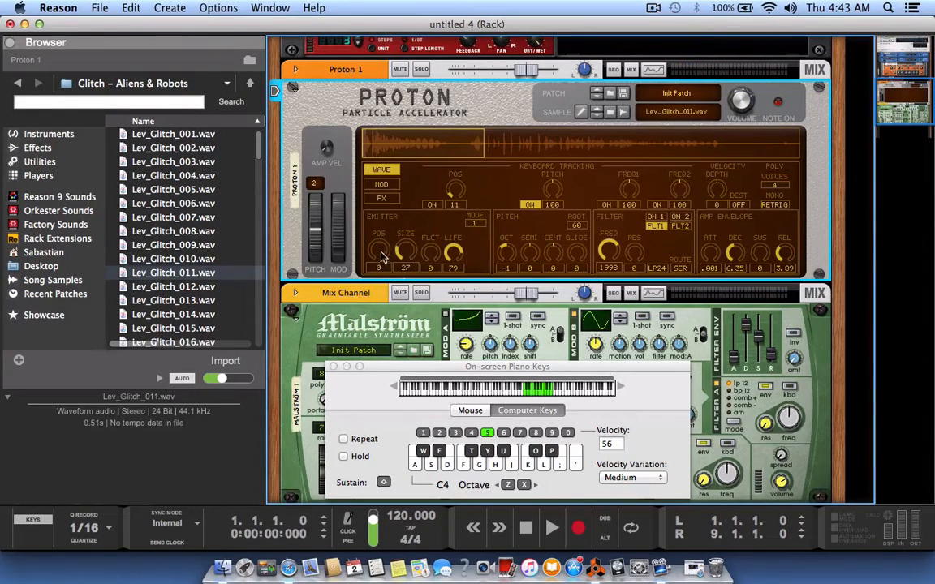
key("f")
left_click_drag(383, 257, 382, 253)
key("f")
mouse_move(457, 253)
left_mouse_down()
mouse_move(456, 290)
mouse_move(453, 241)
mouse_move(453, 253)
left_mouse_up()
key("f")
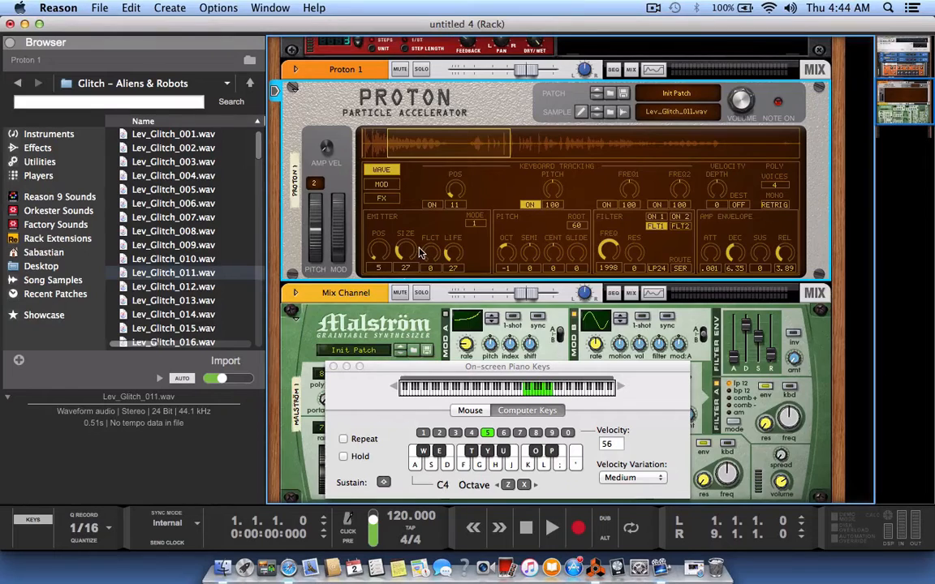
Step: Set the emitter size to 18, raise the computer-key octave to C5, and move the emitter position past the sample's middle
key("d")
left_click_drag(408, 252, 406, 254)
key("x")
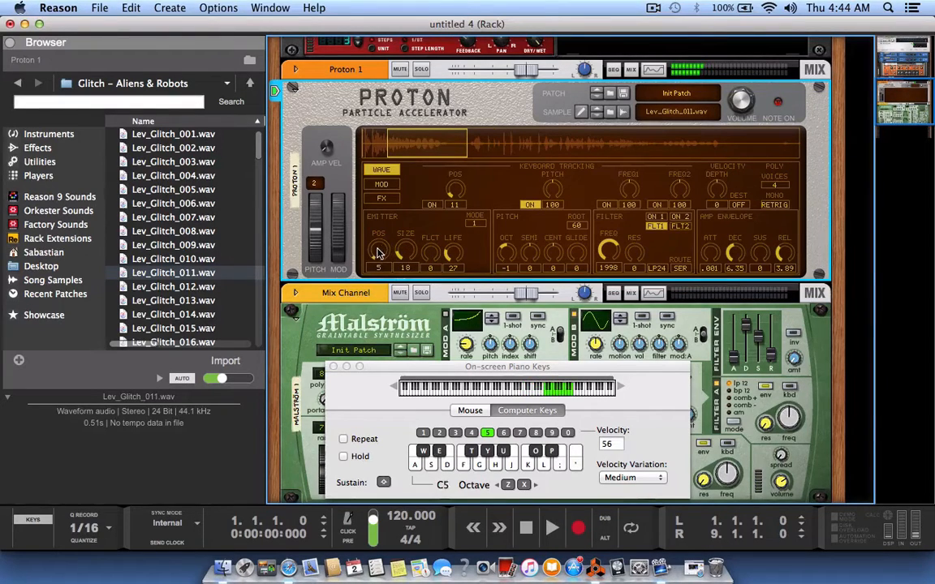
left_click_drag(377, 250, 376, 240)
left_click_drag(375, 236, 375, 227)
Step: Route the modulation envelope's first destination to Emitter Position, with length 6.6 and depth 100
left_click(381, 183)
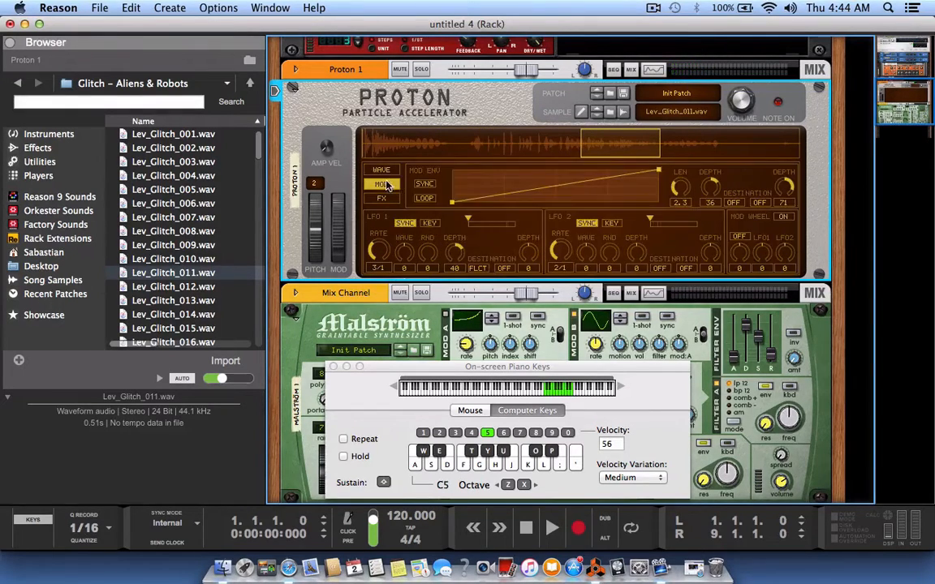
left_click(736, 202)
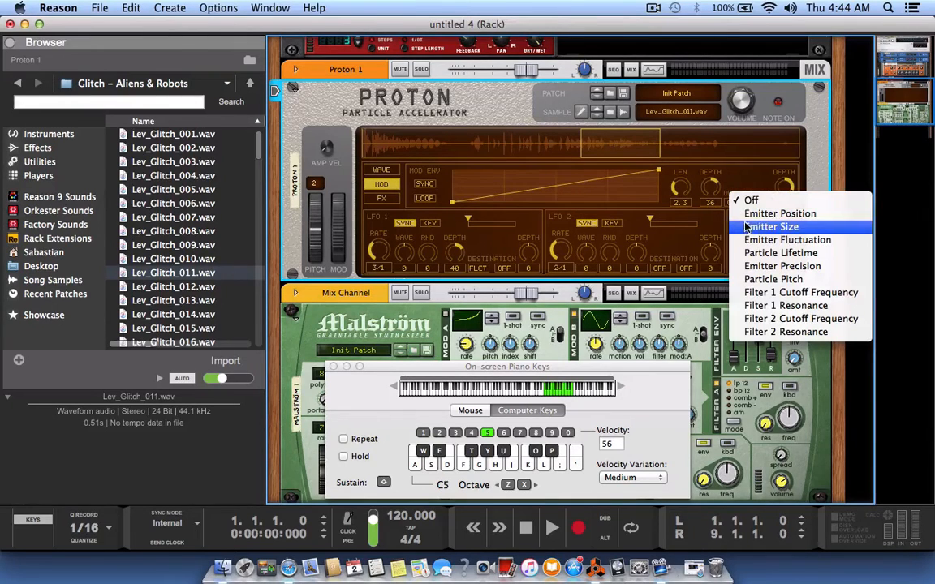
left_click(779, 213)
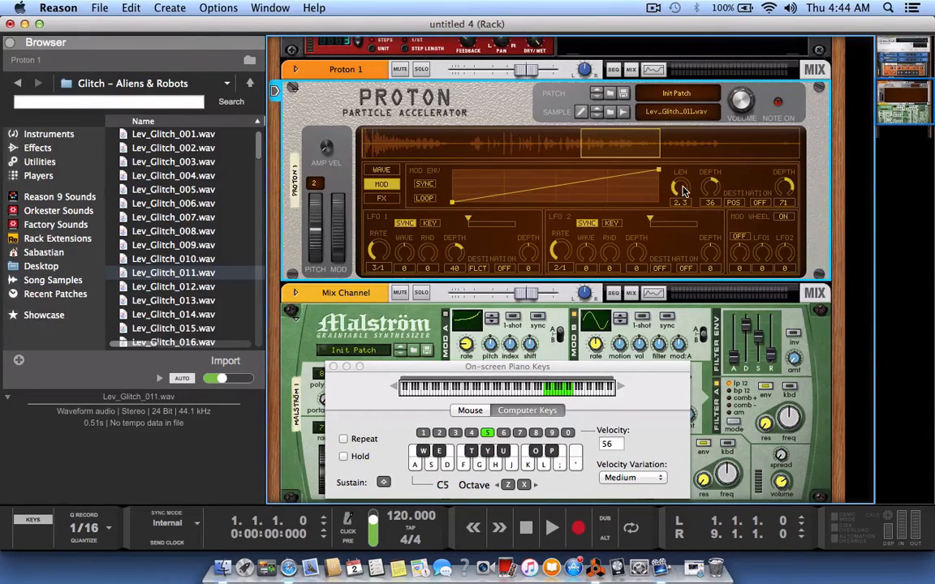
left_click_drag(682, 187, 709, 183)
Step: Play repeated notes to audition the envelope's position modulation and set its depth to -68
key("a")
key("f")
key("f")
key("f")
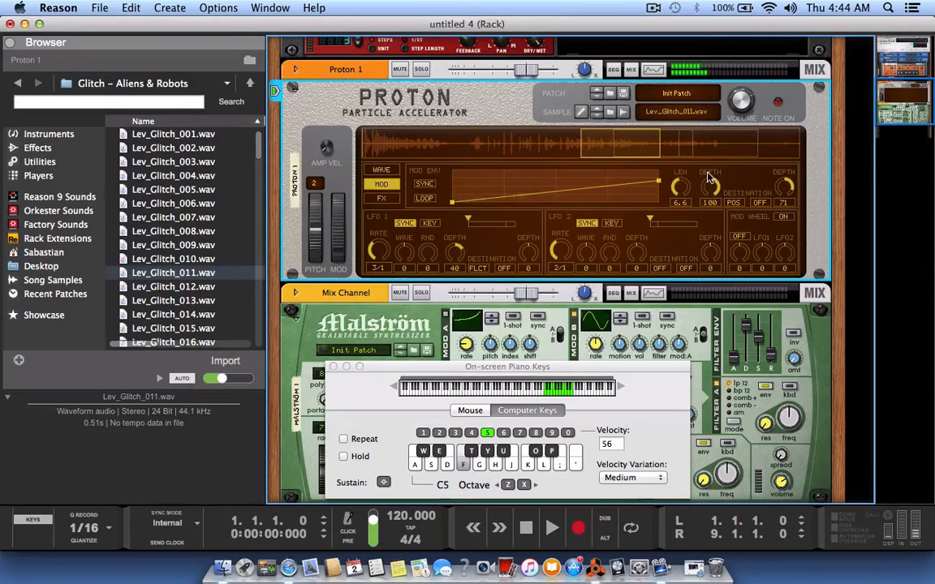
key("f")
key("f")
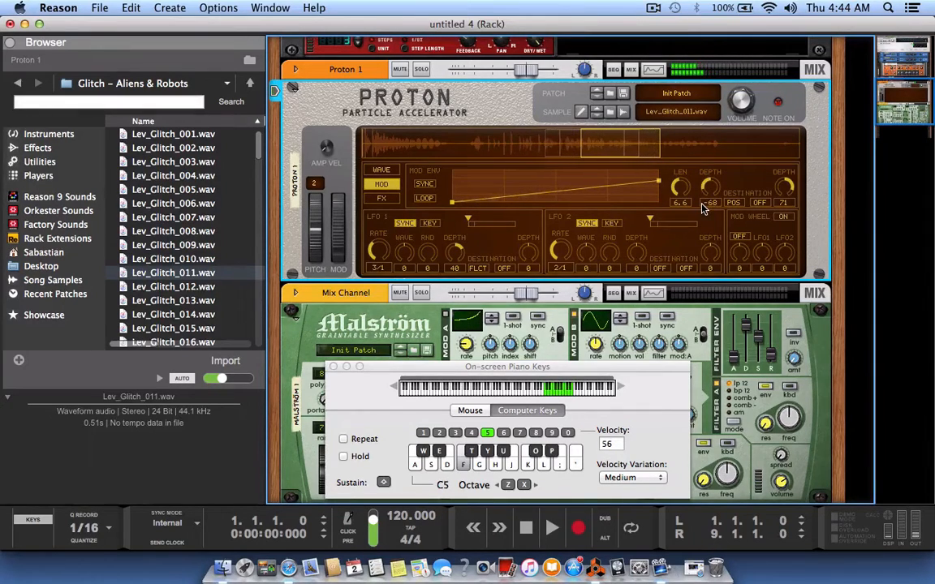
key("s")
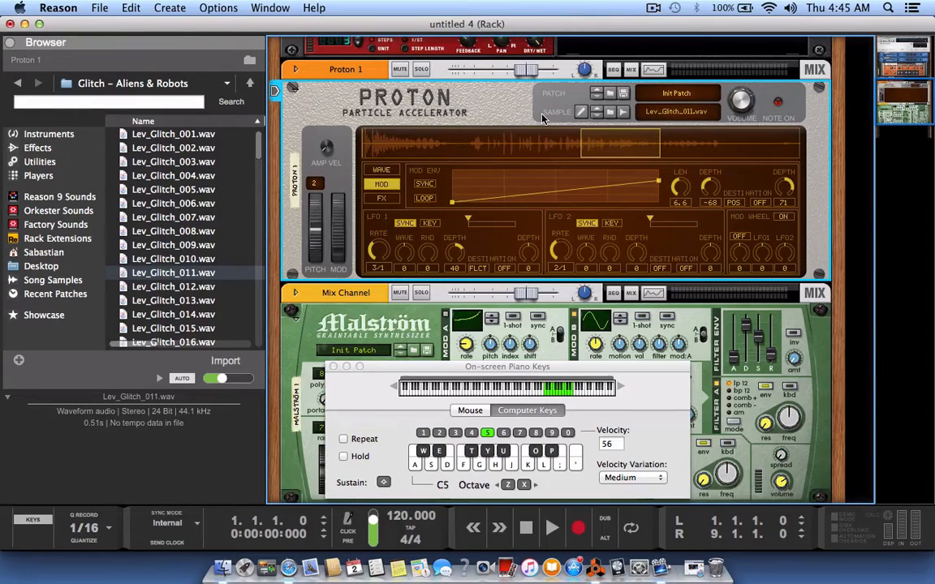
left_click(653, 8)
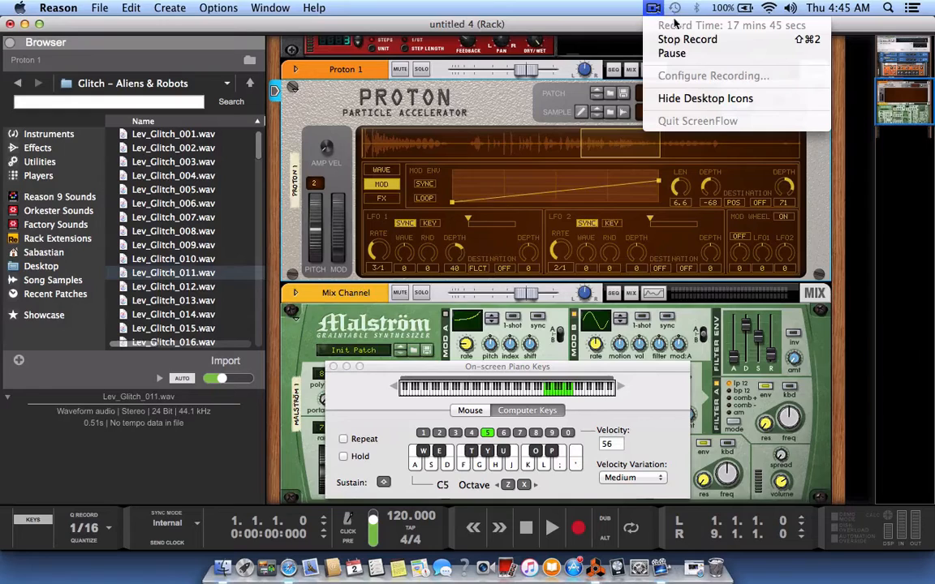